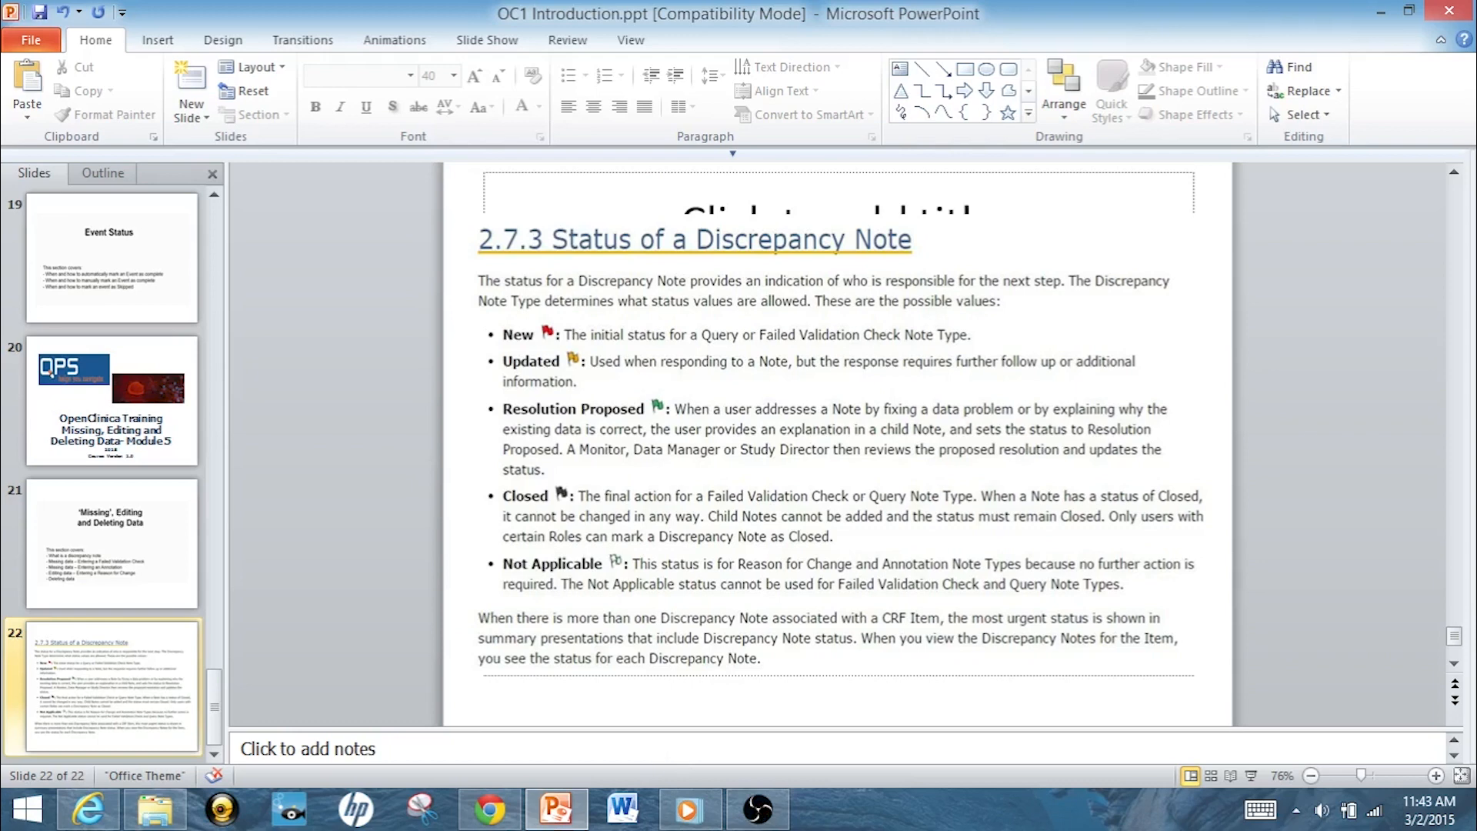
Step: Switch to the OpenClinica demographics form in Internet Explorer, set the informed consent Hour to 22 and submit the form for saving
left_click(758, 809)
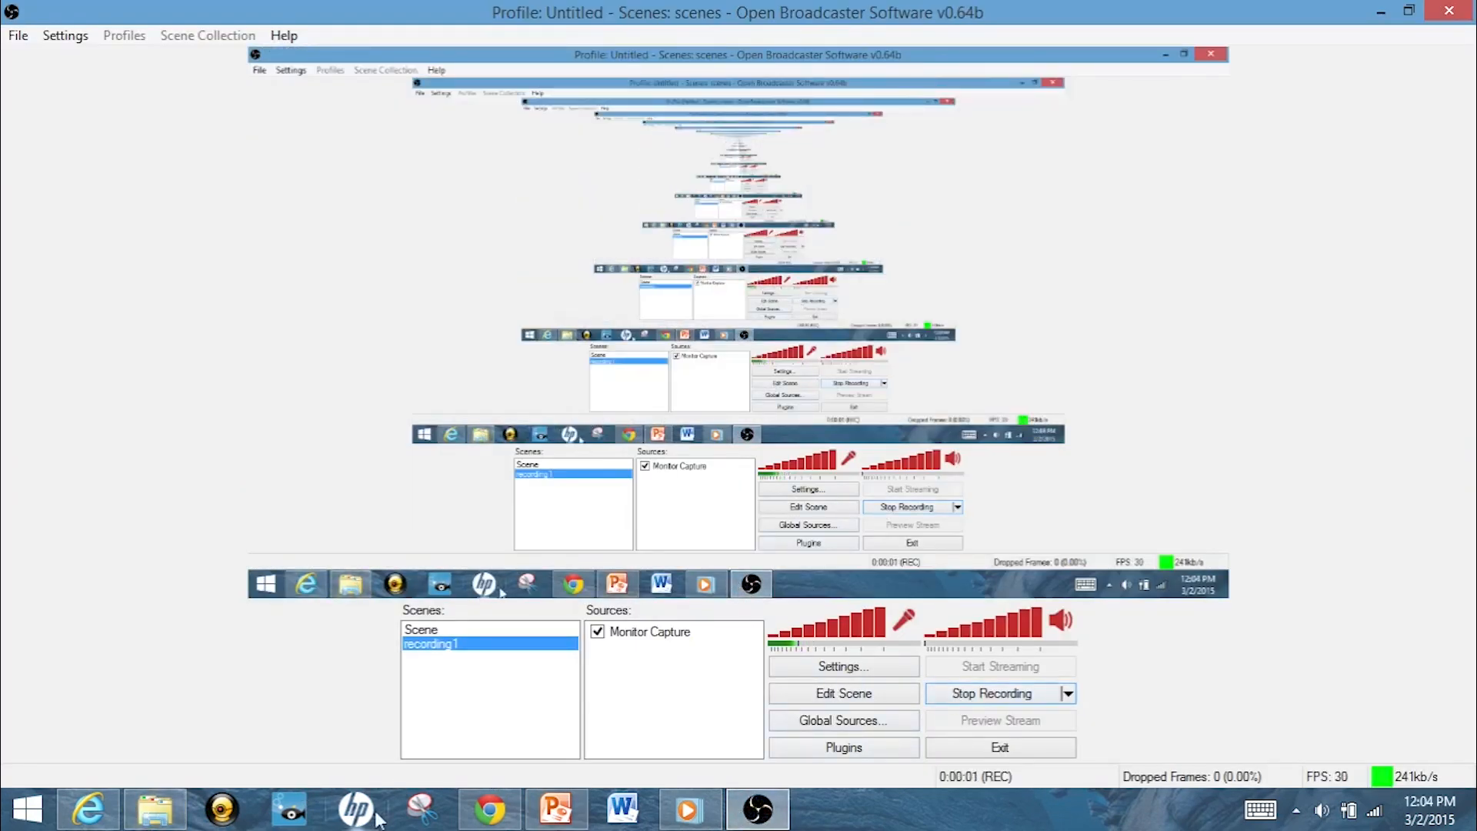
left_click(108, 814)
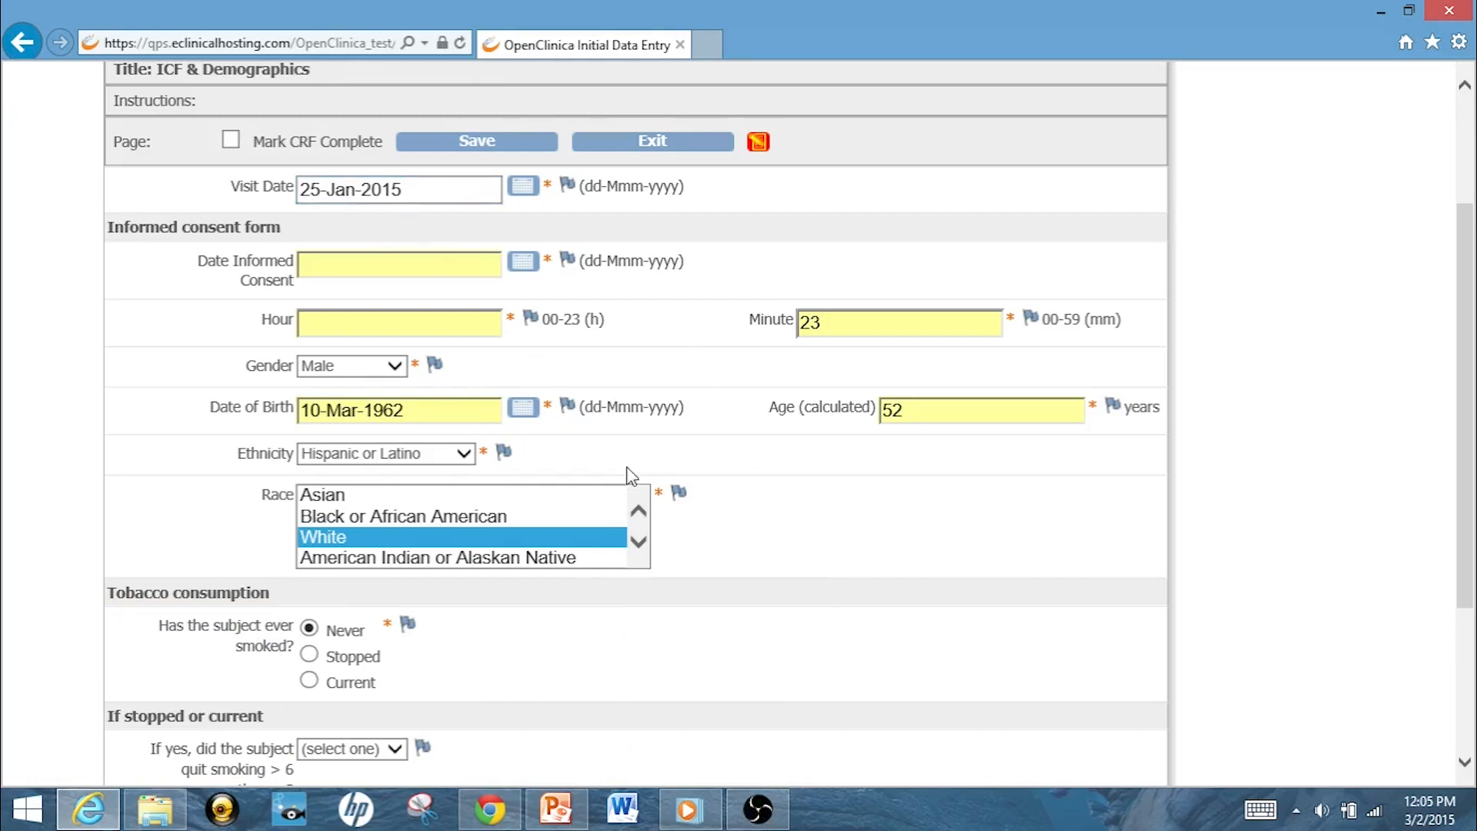
left_click(411, 325)
type("22")
left_click_drag(1472, 402, 1469, 542)
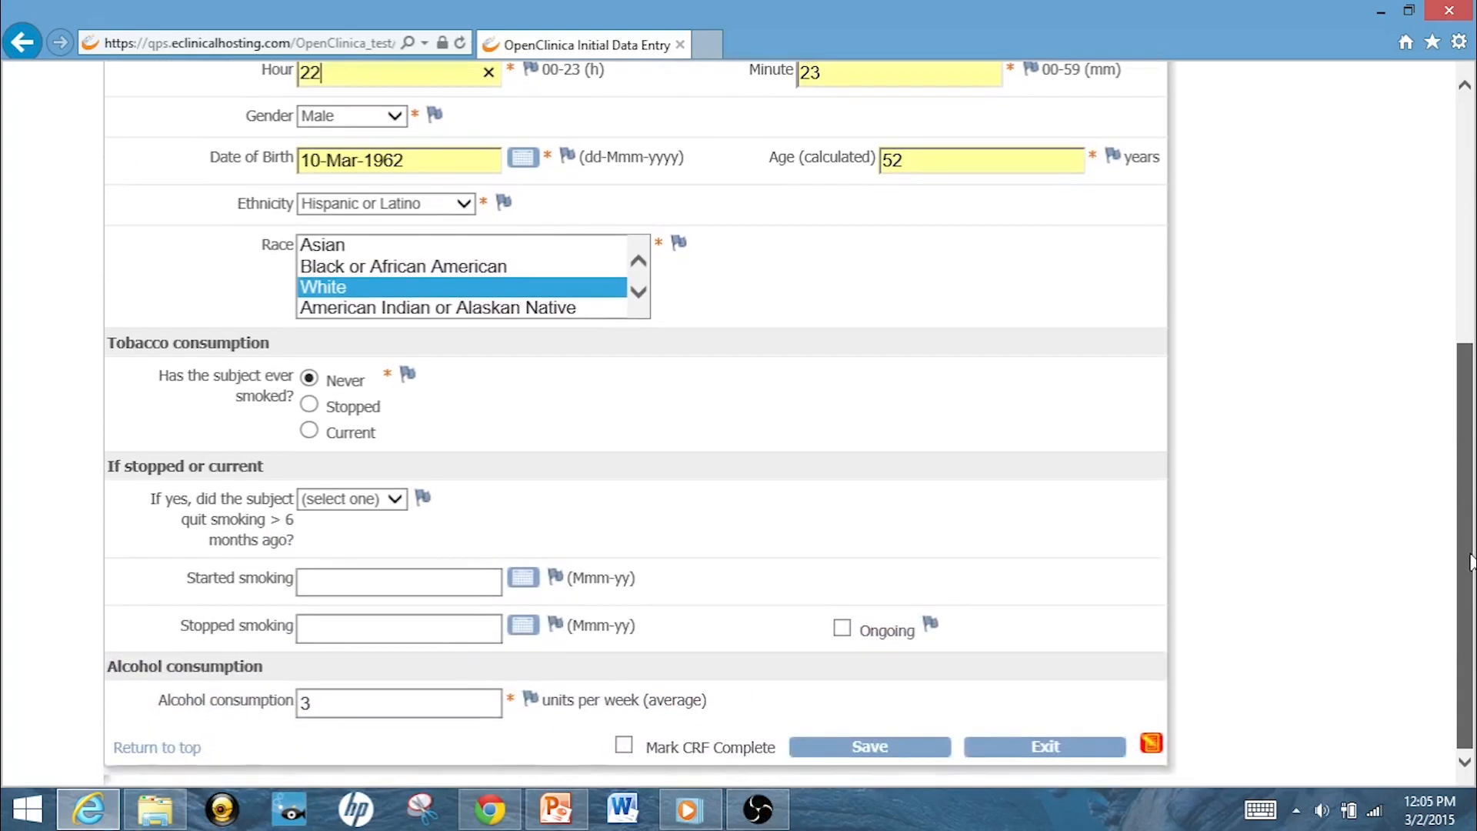
left_click(894, 758)
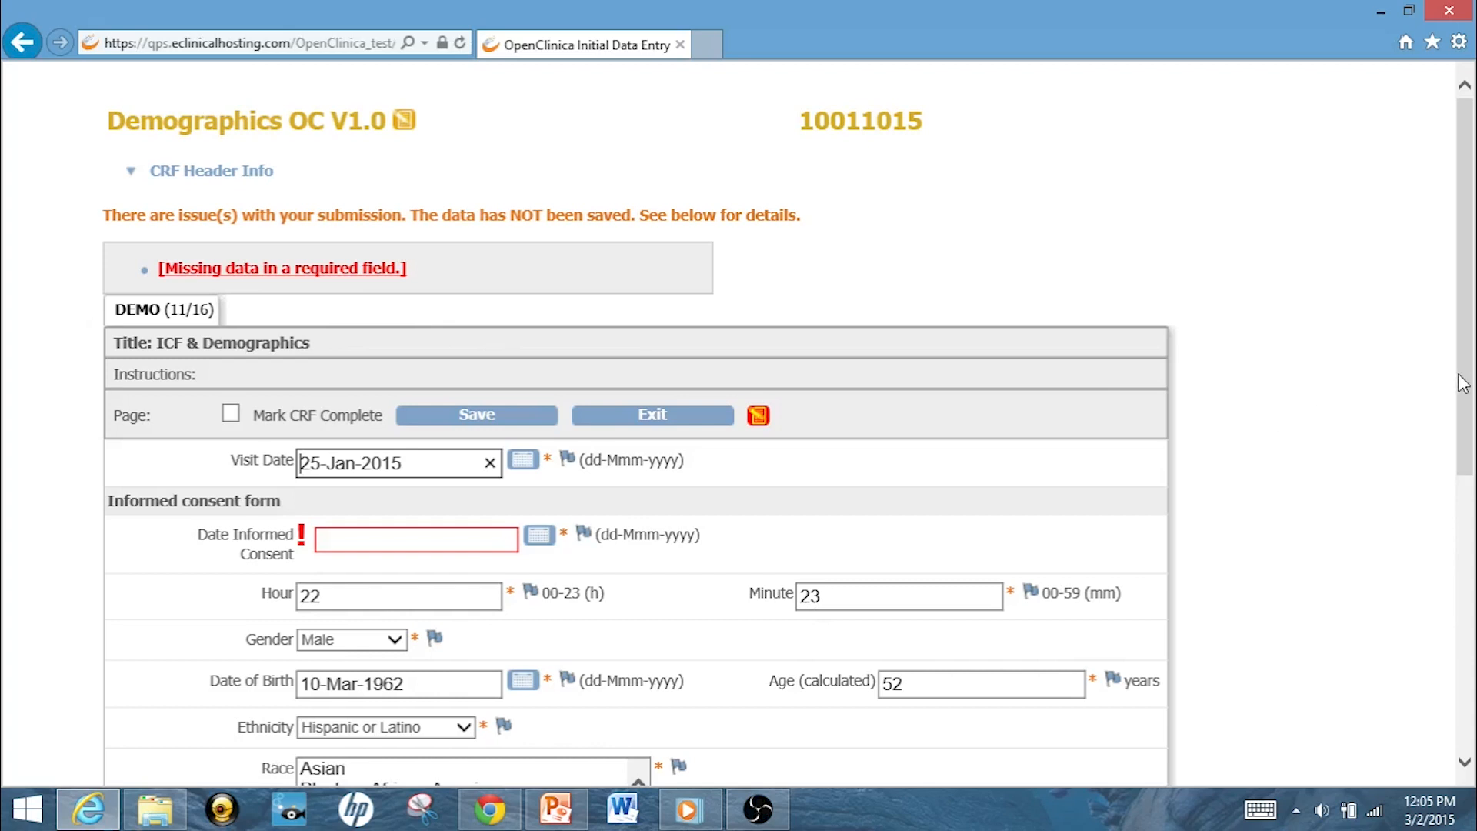
Step: Add a new Failed Validation Check discrepancy note to Date Informed Consent with the description "Missing data, I will get it later"
left_click_drag(1474, 366, 1474, 453)
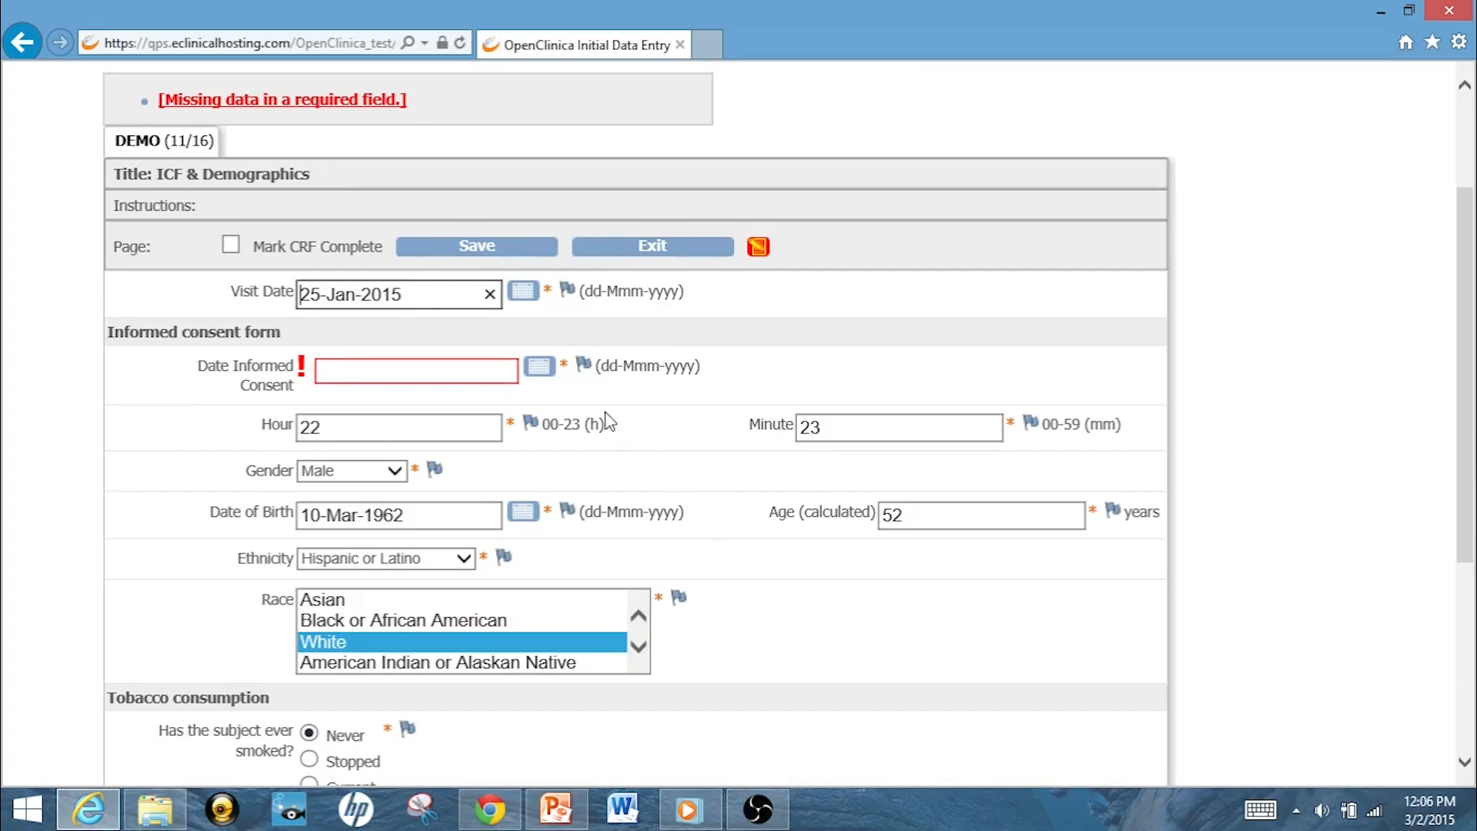
left_click(585, 367)
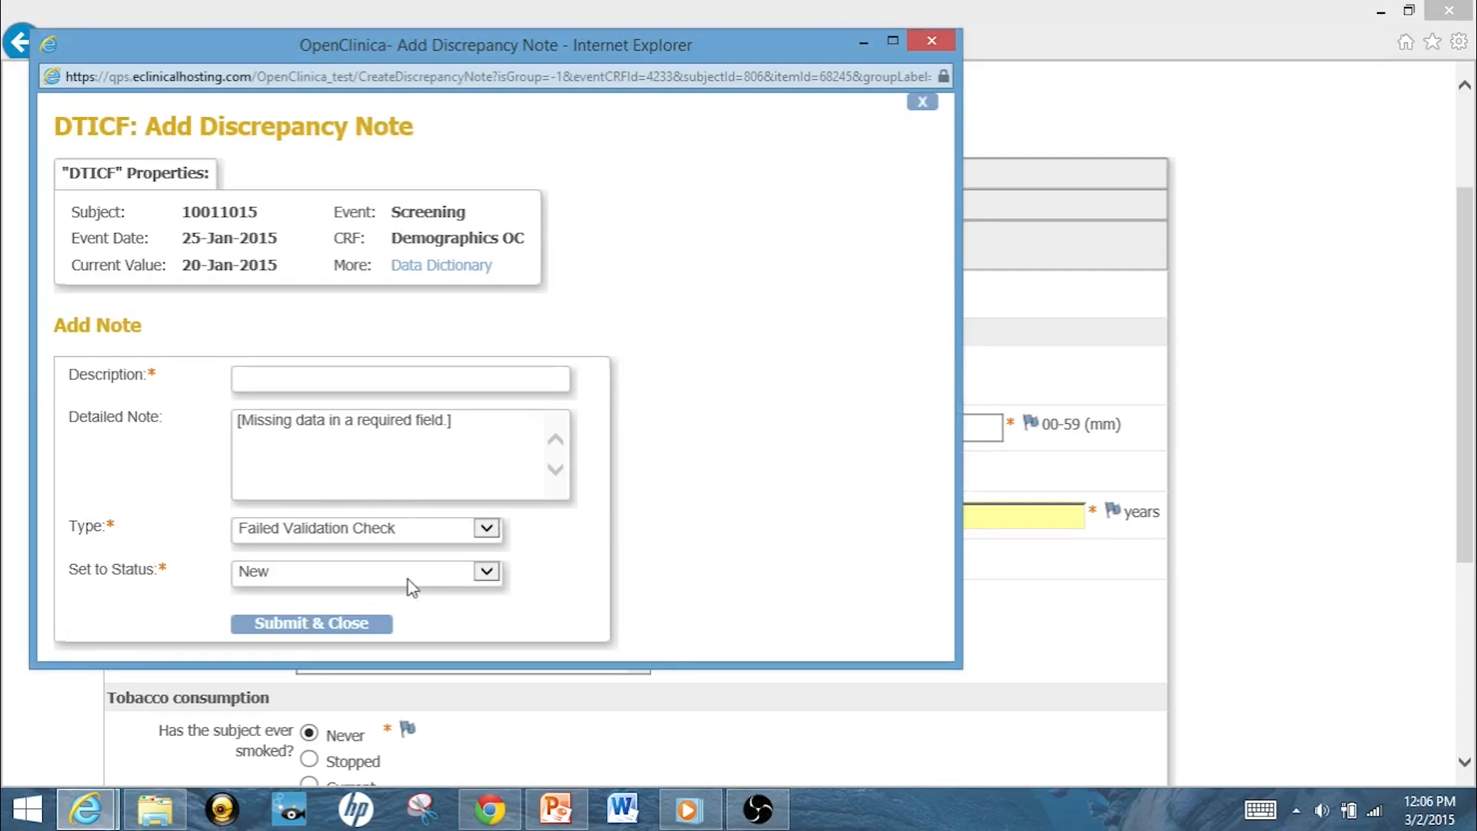
left_click(387, 380)
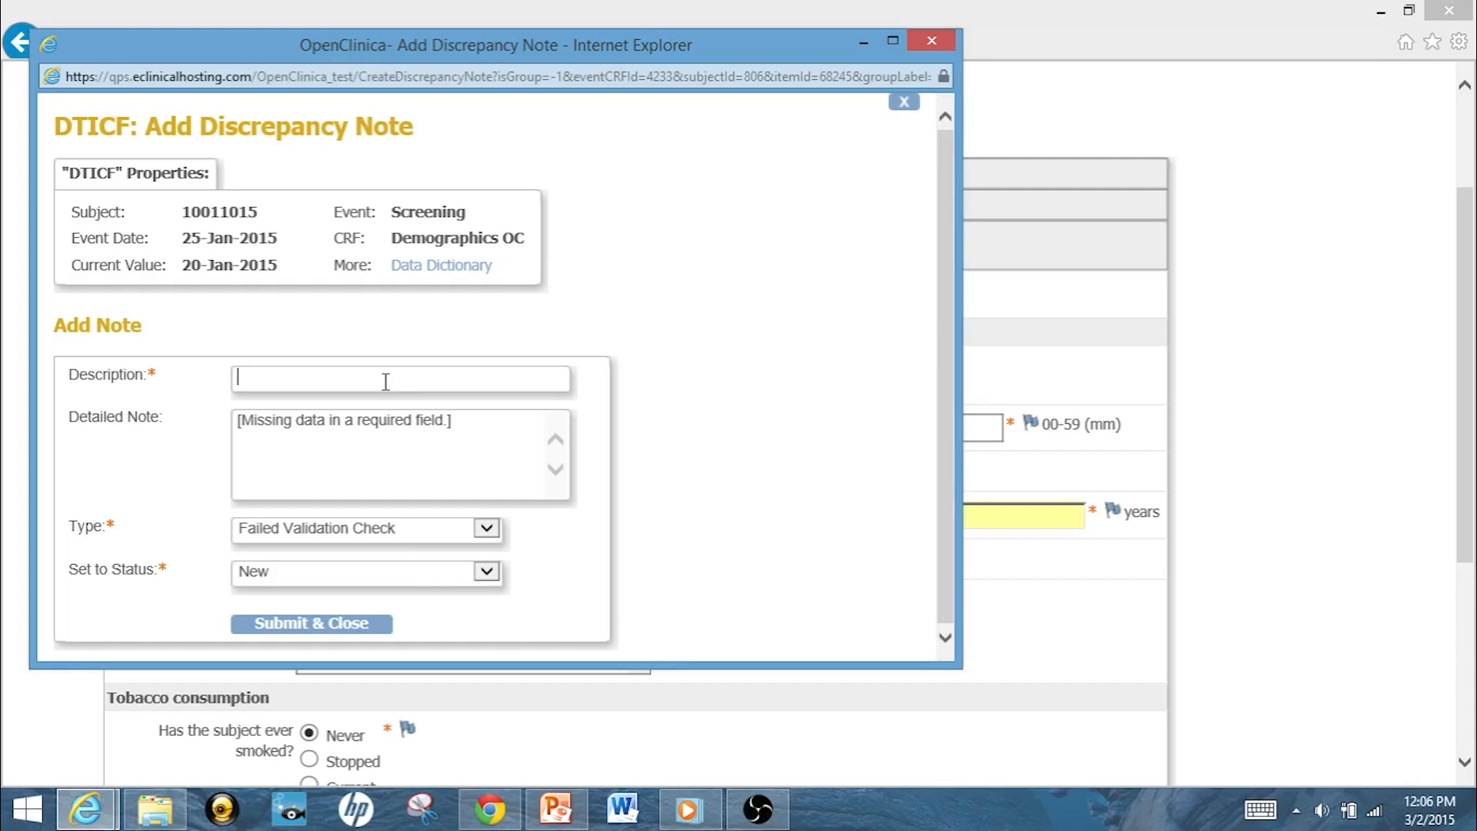
type("Missing ")
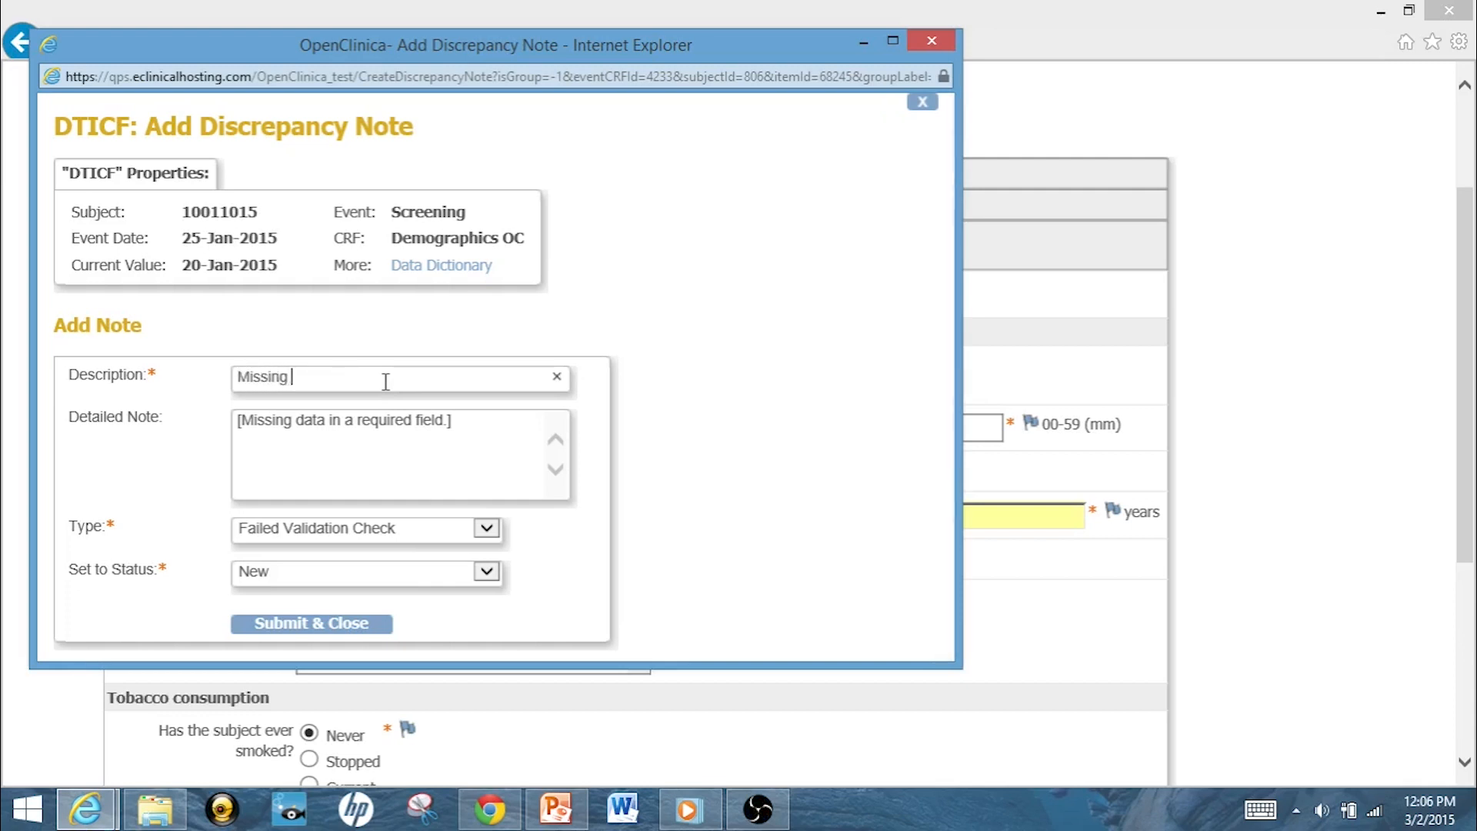
type("data")
key("BackSpace")
type(", I will get it later")
left_click(291, 625)
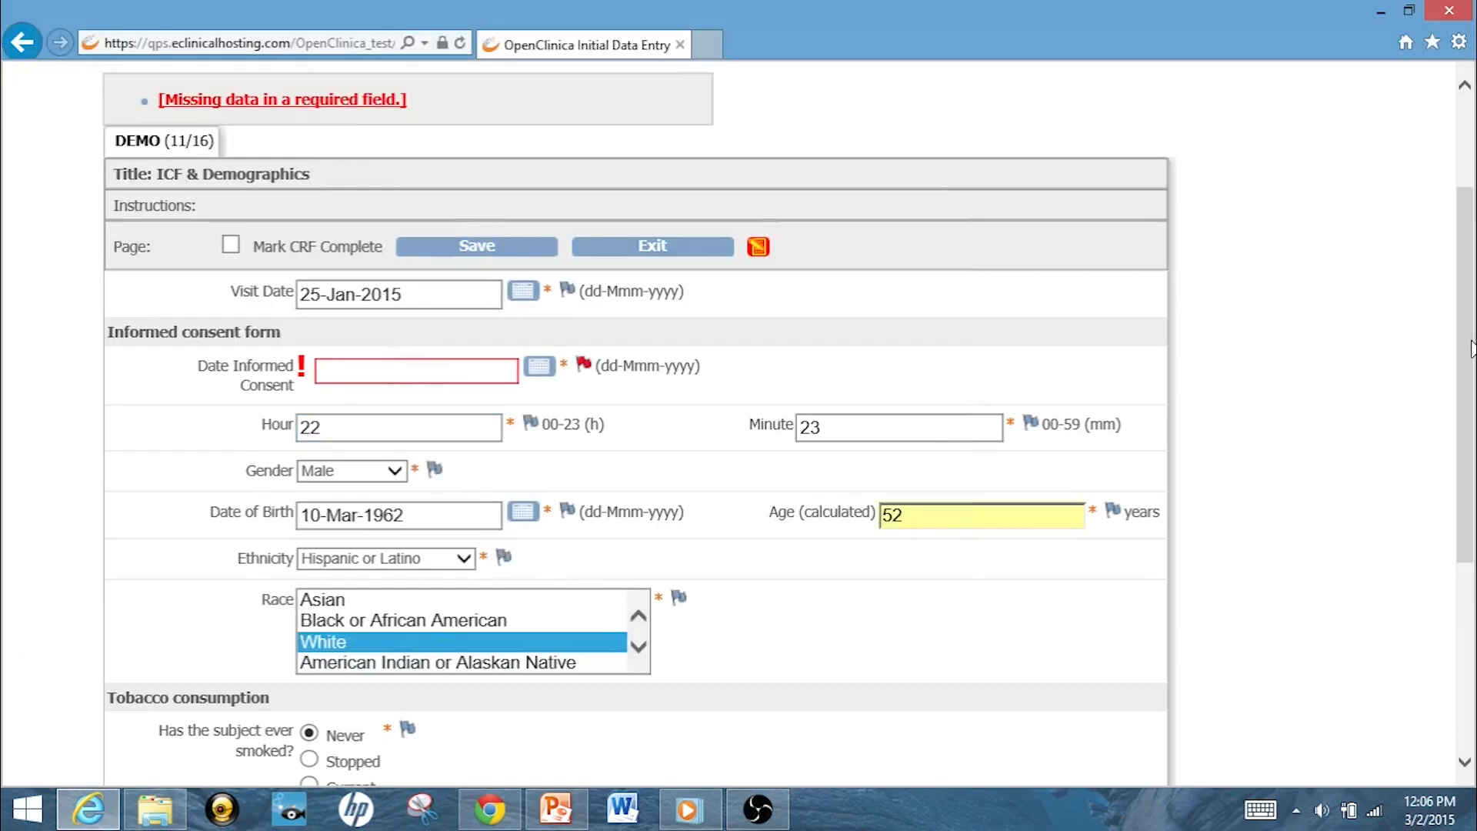
Step: Save the demographics form with the Date Informed Consent field left blank
left_click_drag(1471, 348, 1471, 384)
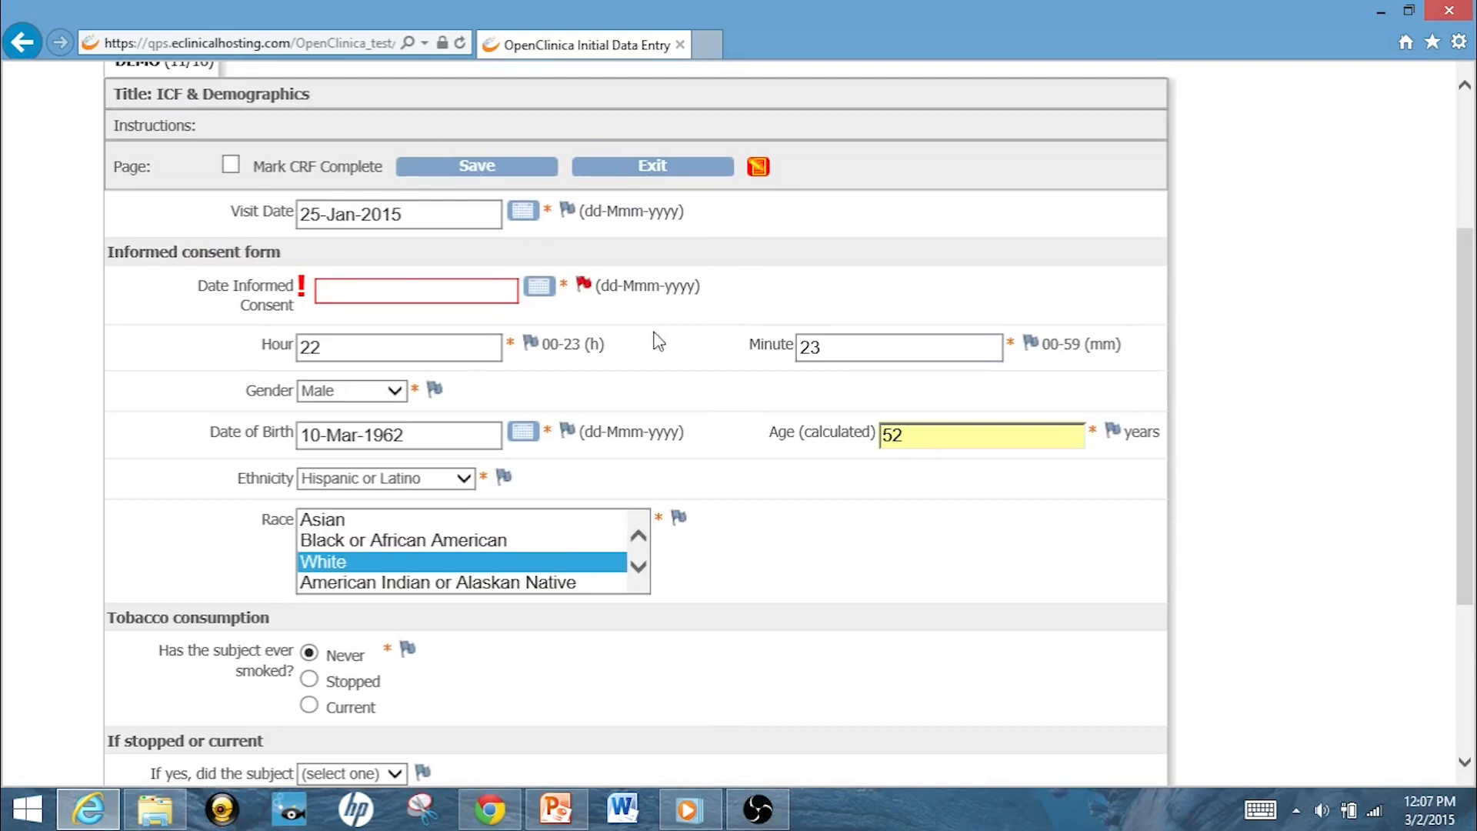
scroll(1454, 546, "down", 5)
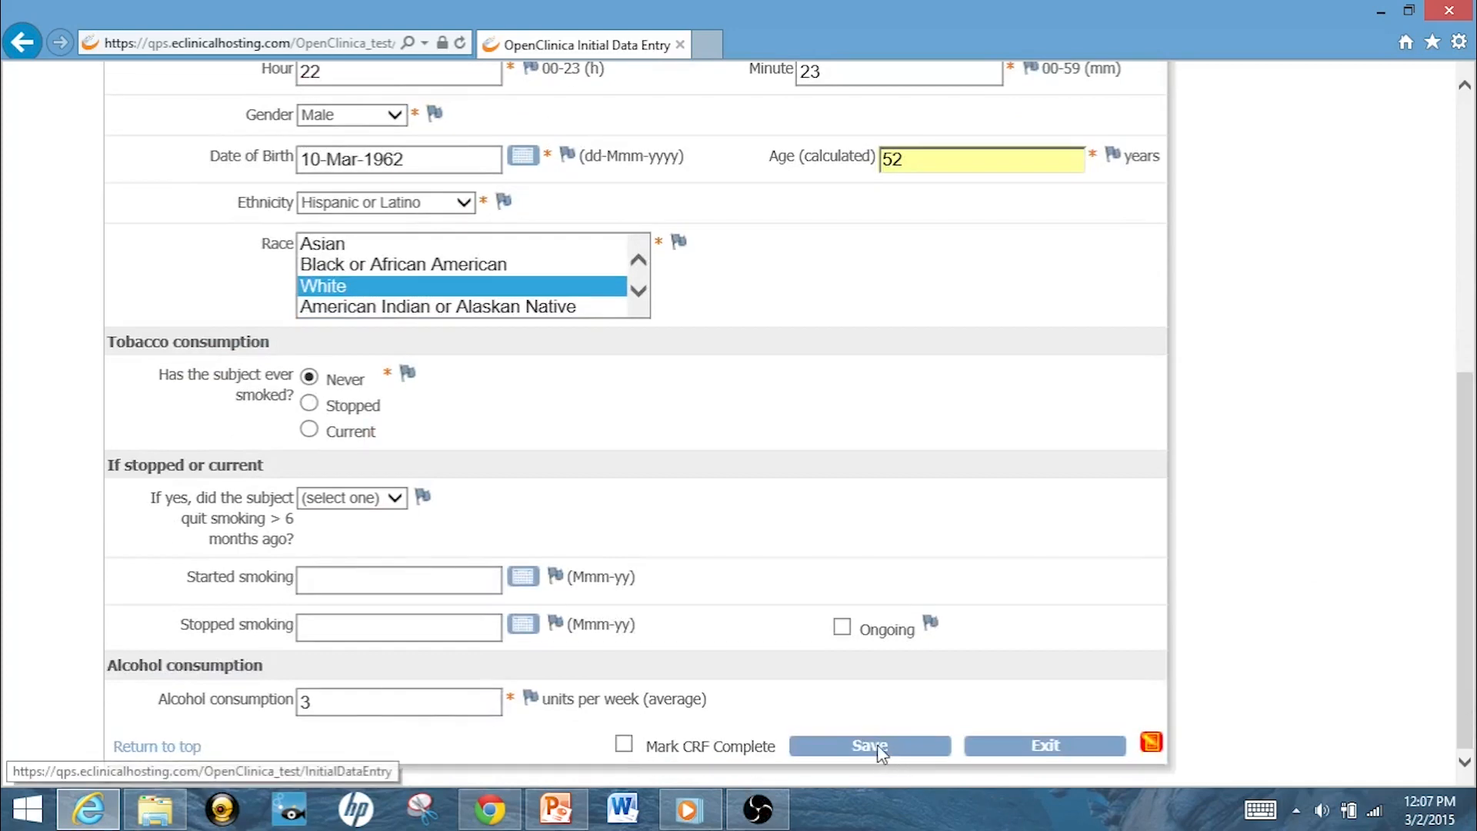
left_click(872, 745)
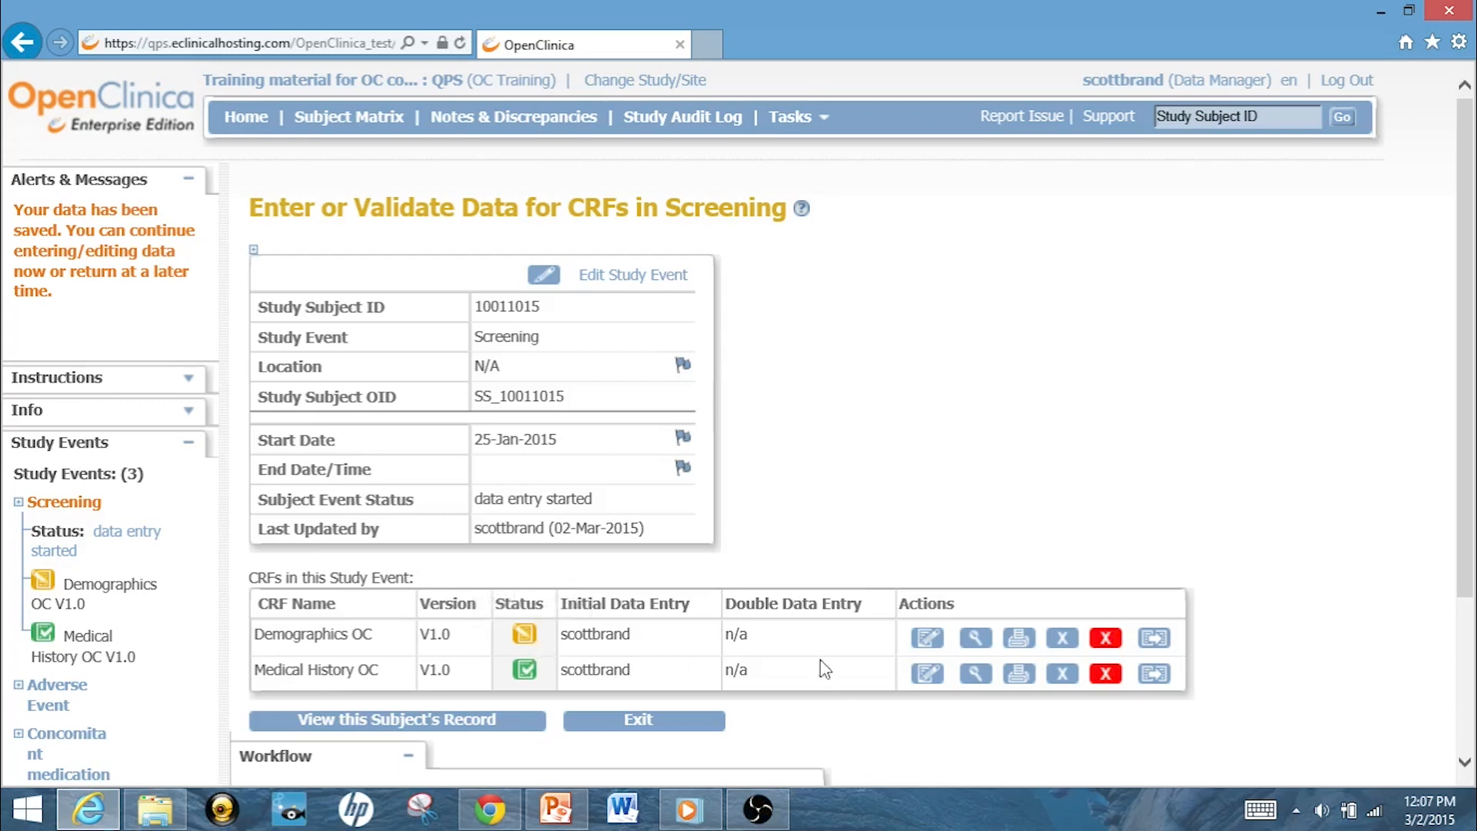
Step: Reopen the Demographics OC form and review the Date Informed Consent note's details and audit history
left_click(922, 643)
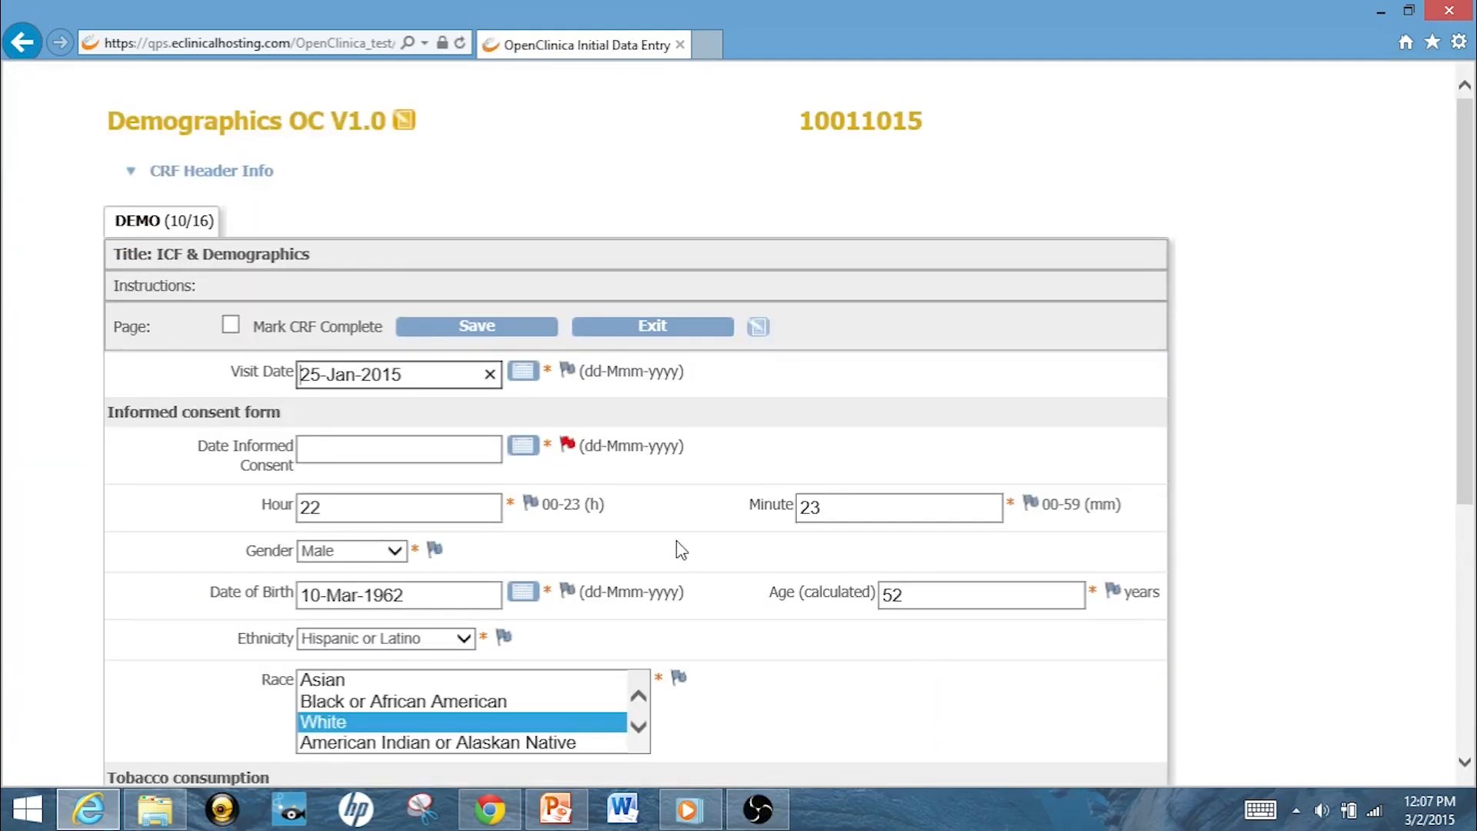
left_click(568, 445)
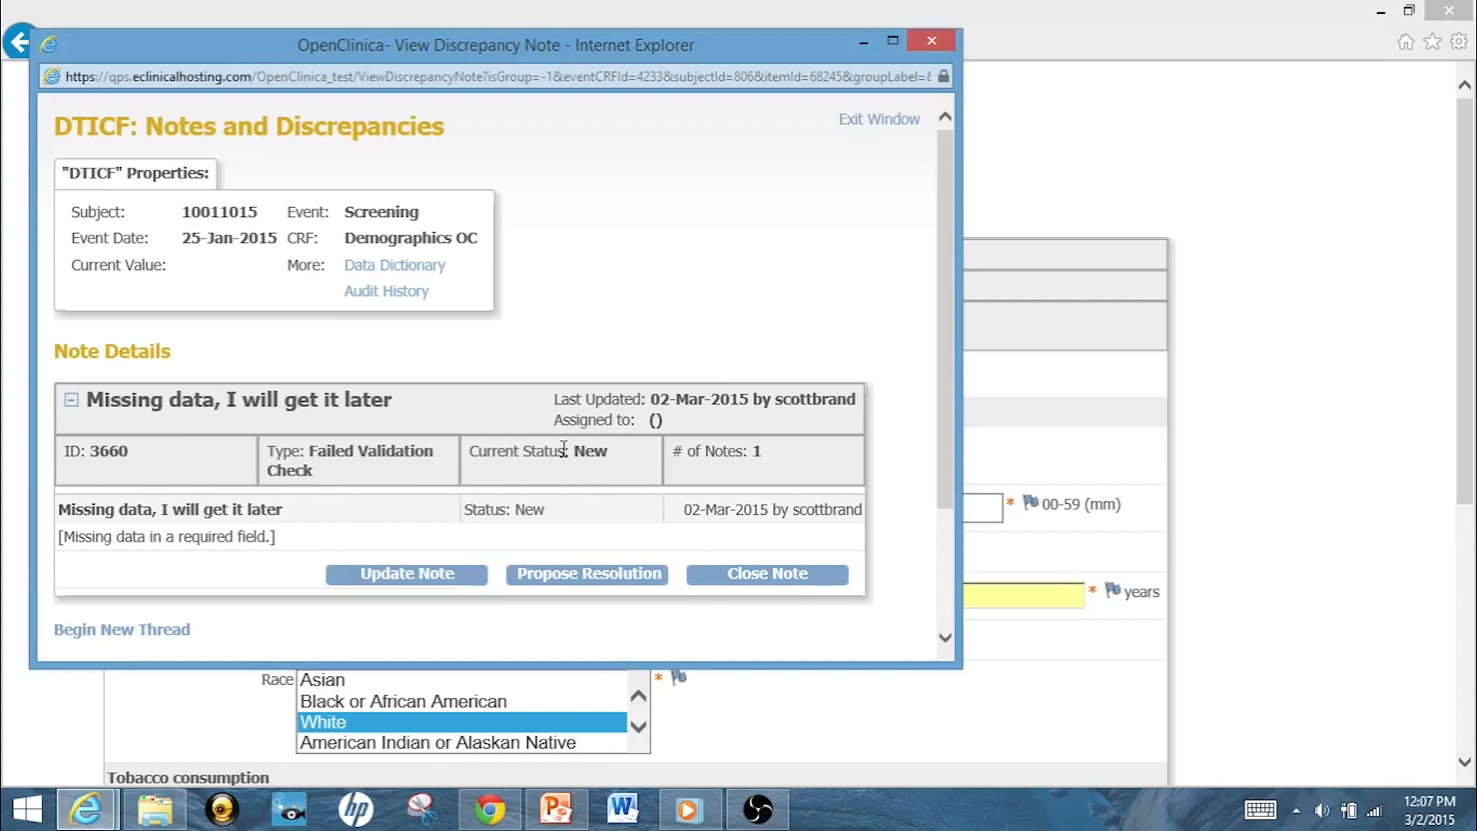
left_click_drag(947, 338, 945, 419)
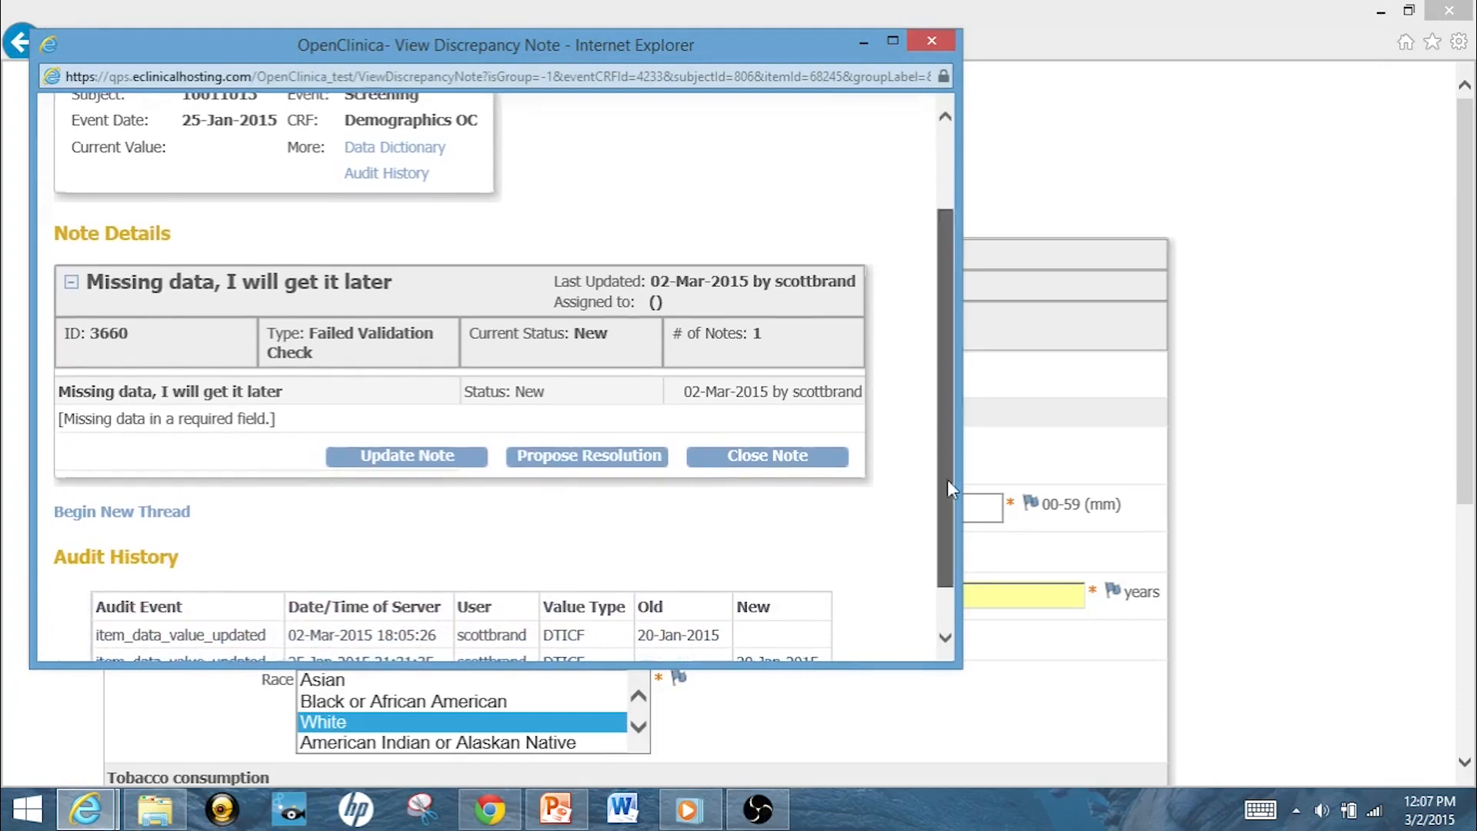
left_click_drag(948, 479, 941, 552)
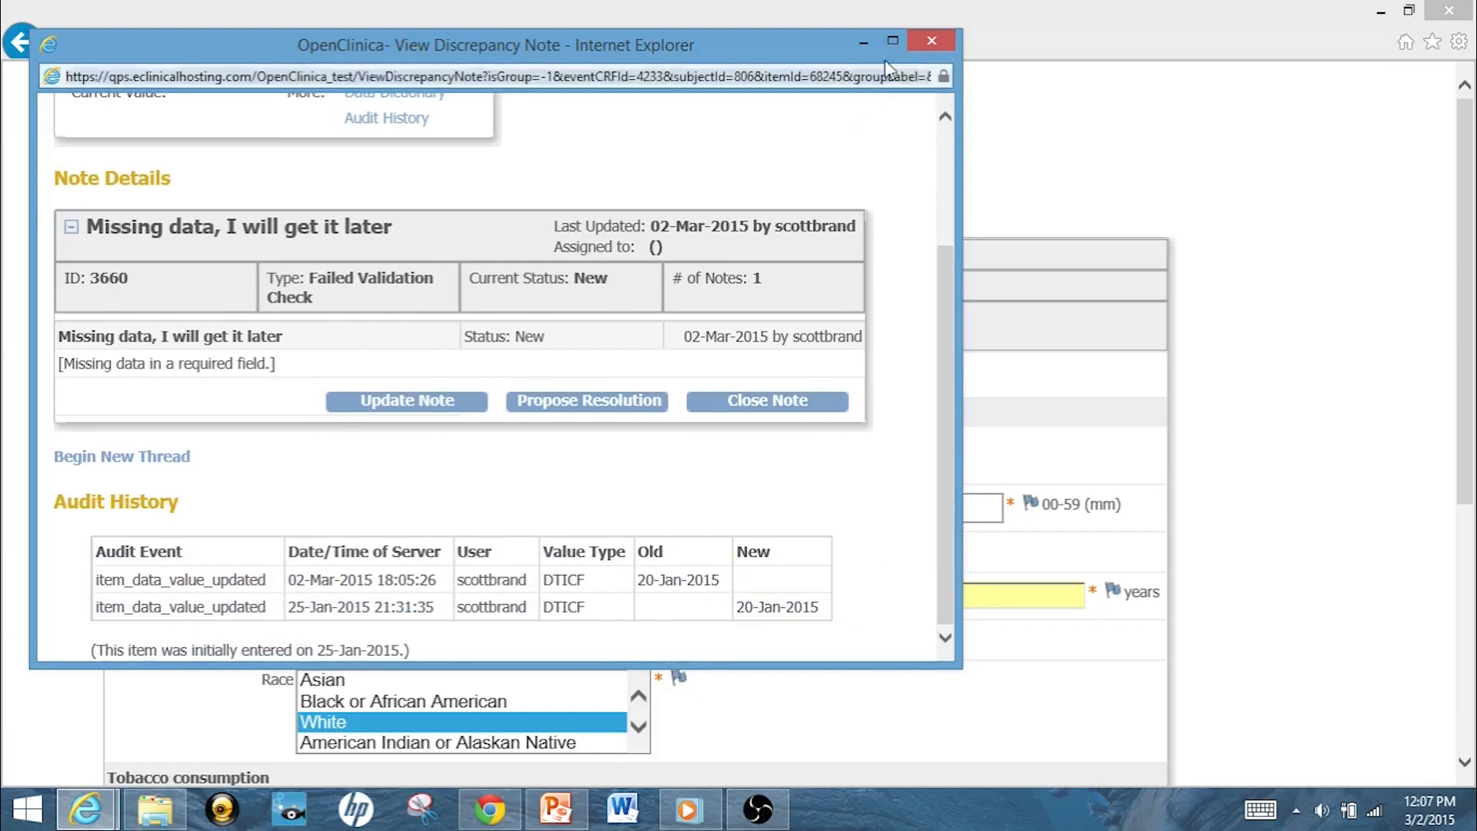
left_click(929, 42)
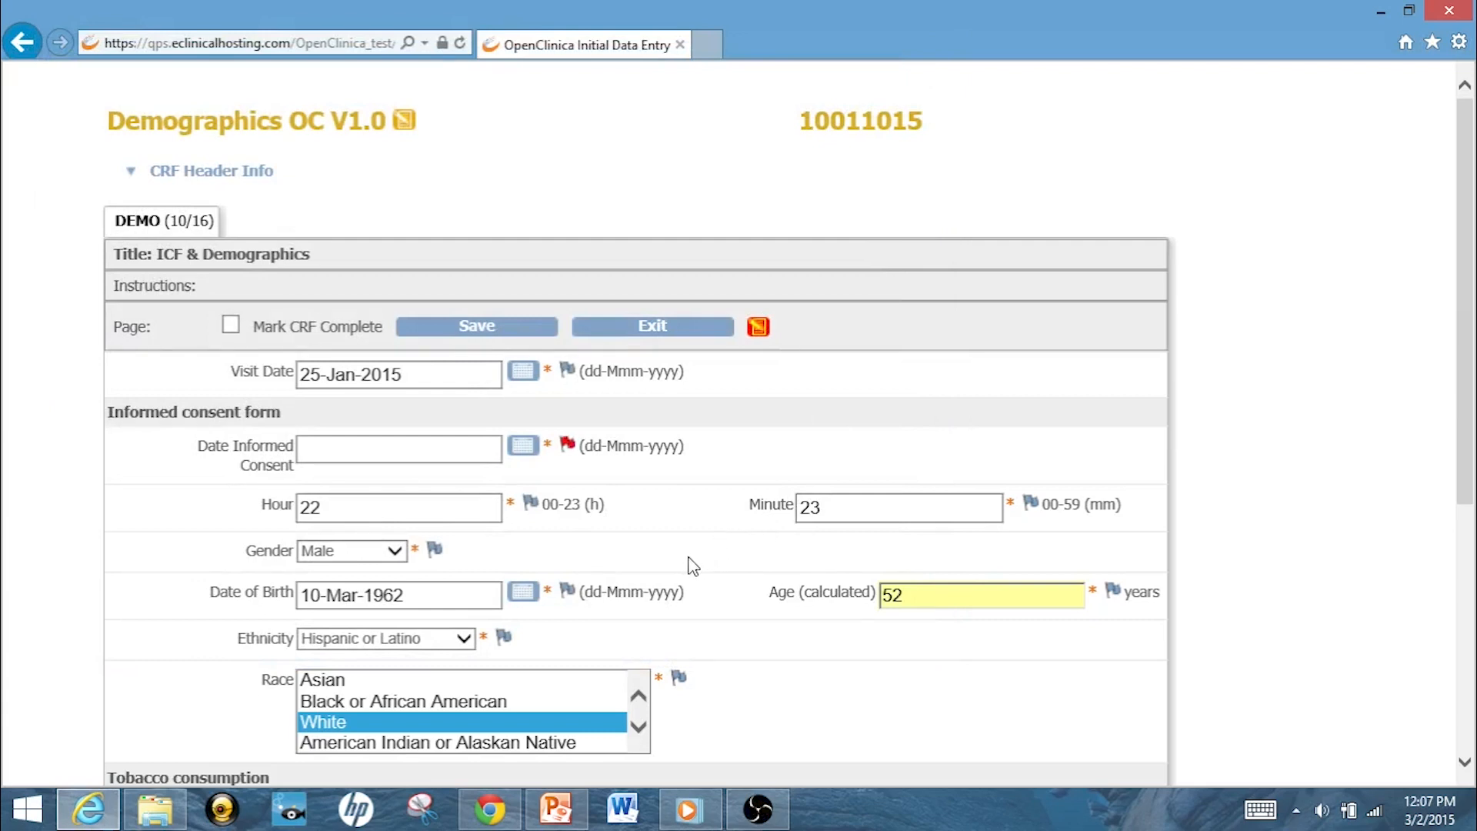
Step: Clear the informed consent Hour value and try to save the demographics form
left_click(374, 513)
left_click(375, 514)
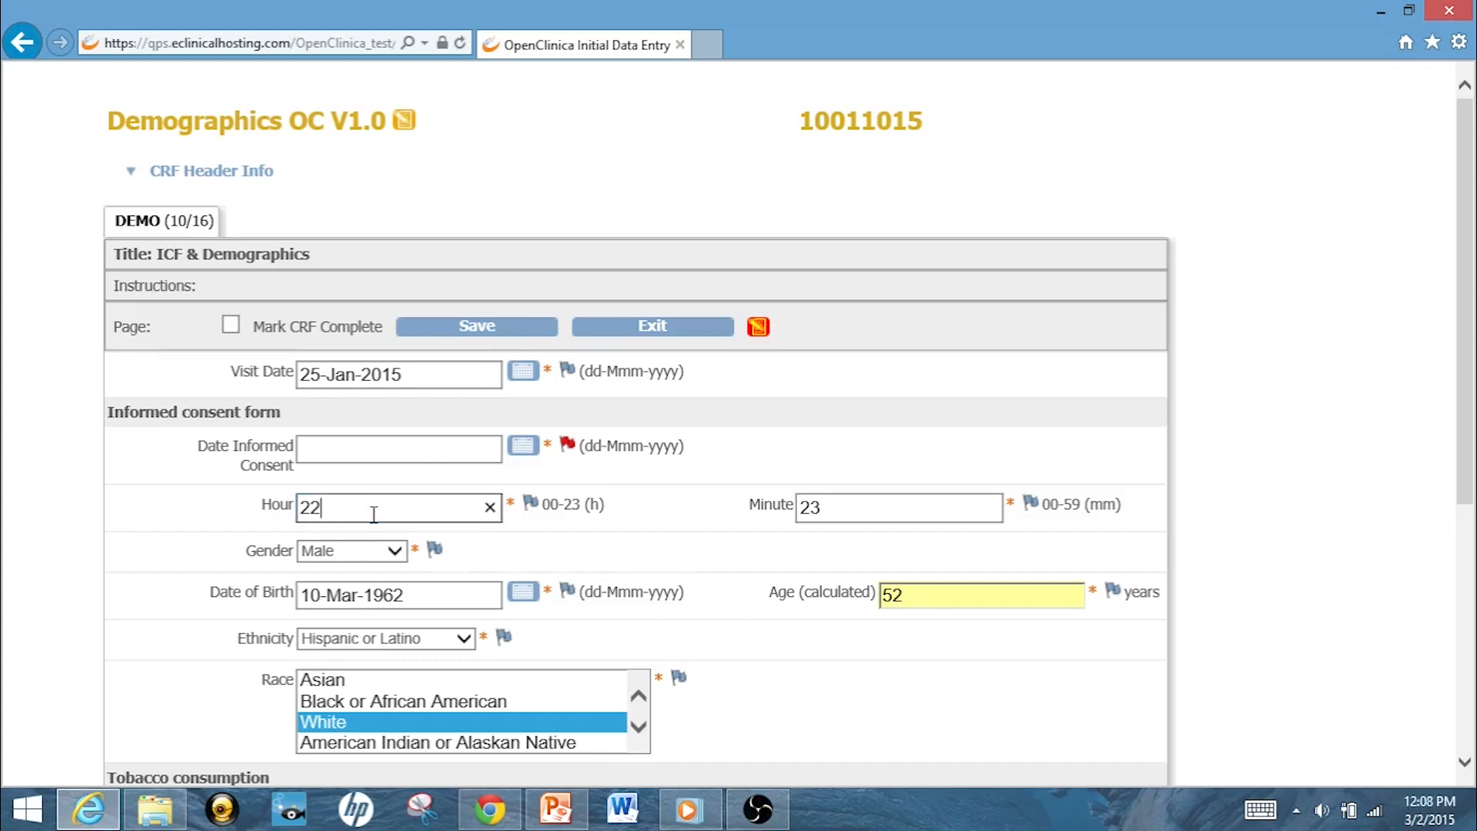
key("BackSpace")
key("BackSpace")
left_click(621, 519)
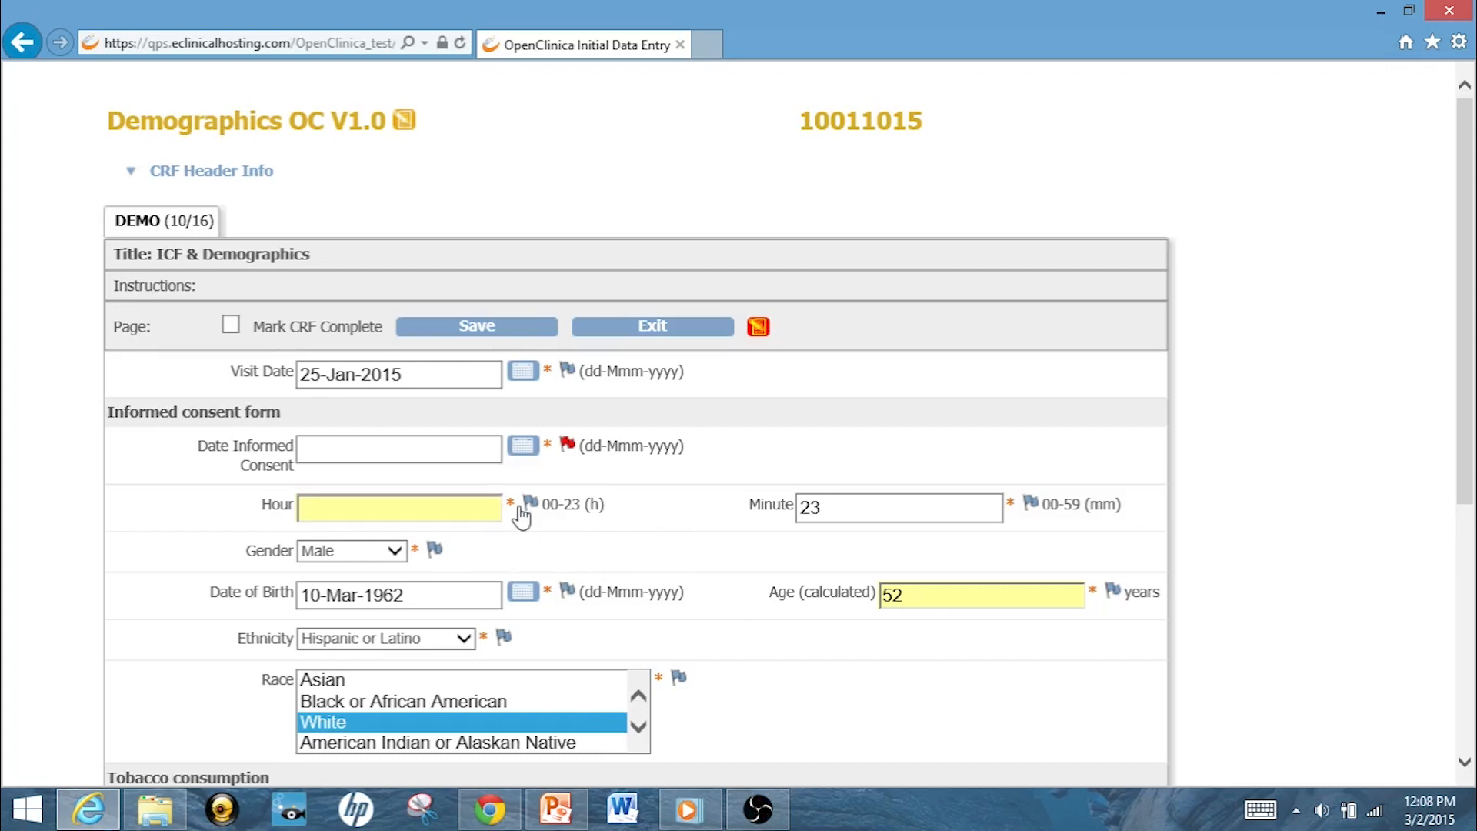
left_click_drag(1470, 401, 1474, 652)
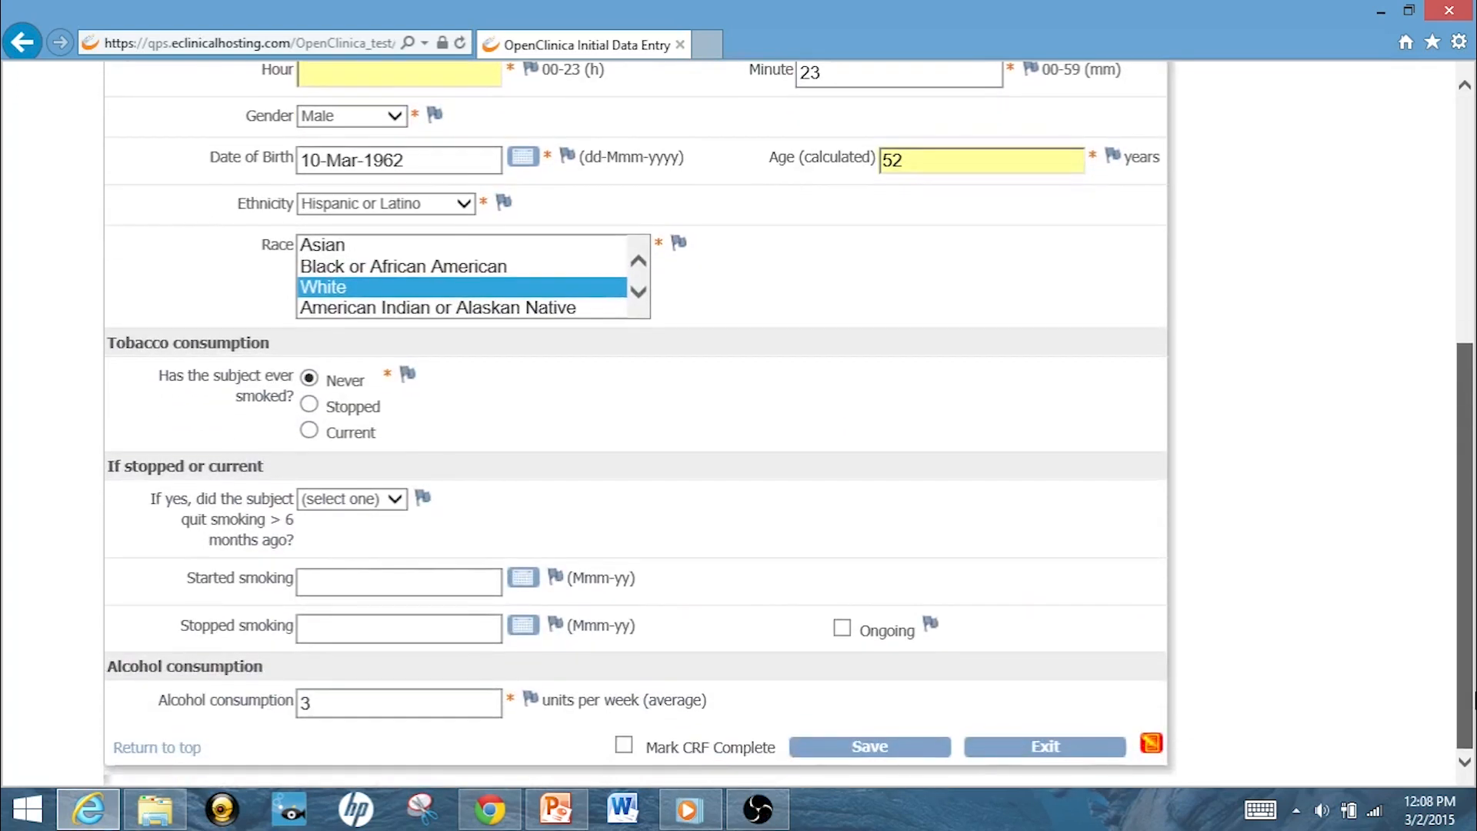
left_click(885, 749)
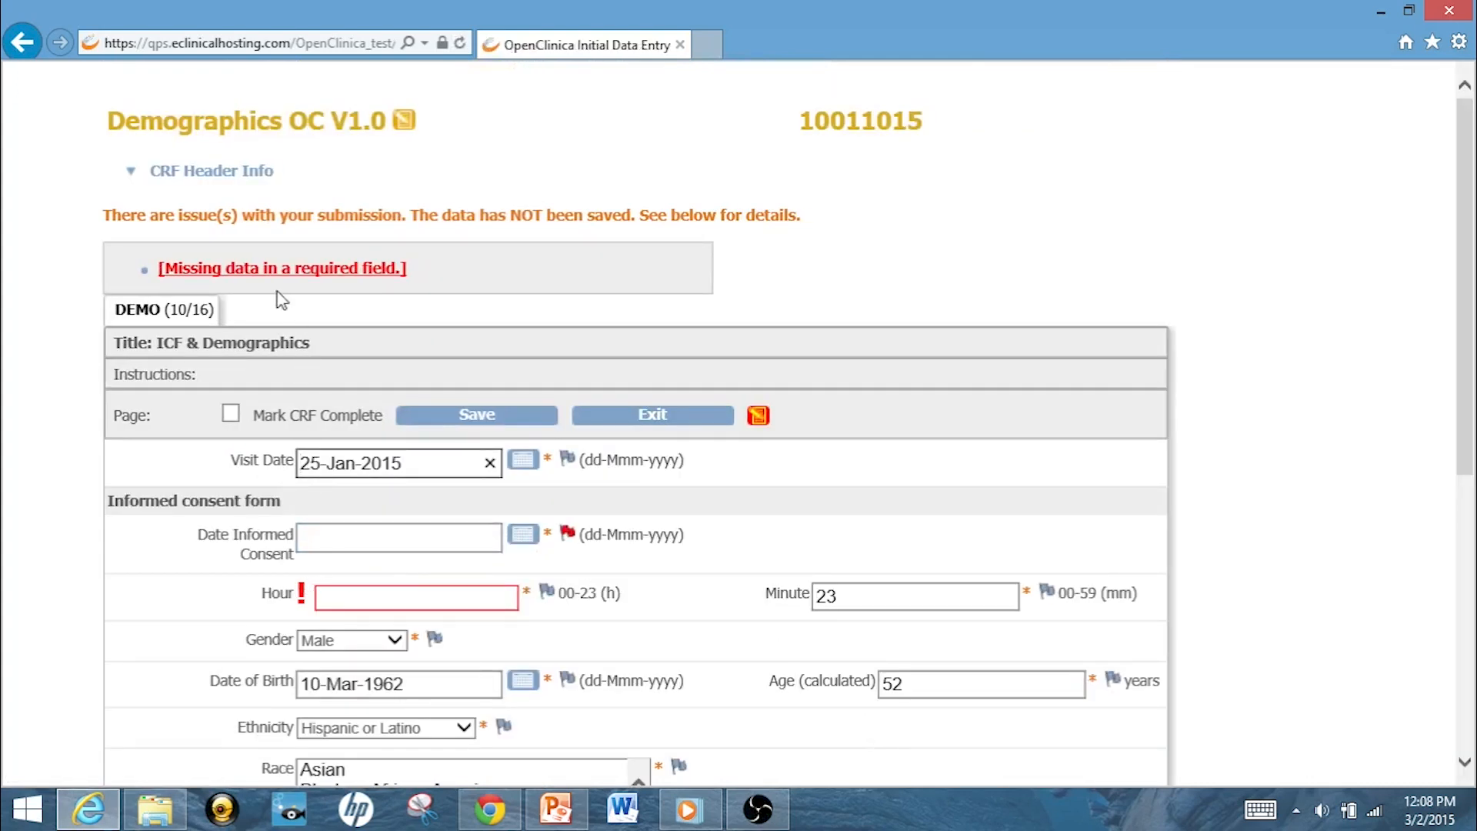
Step: Start a discrepancy note on the Hour field, set its type to Annotation and append "Data will never be available" to the detailed note
left_click(546, 592)
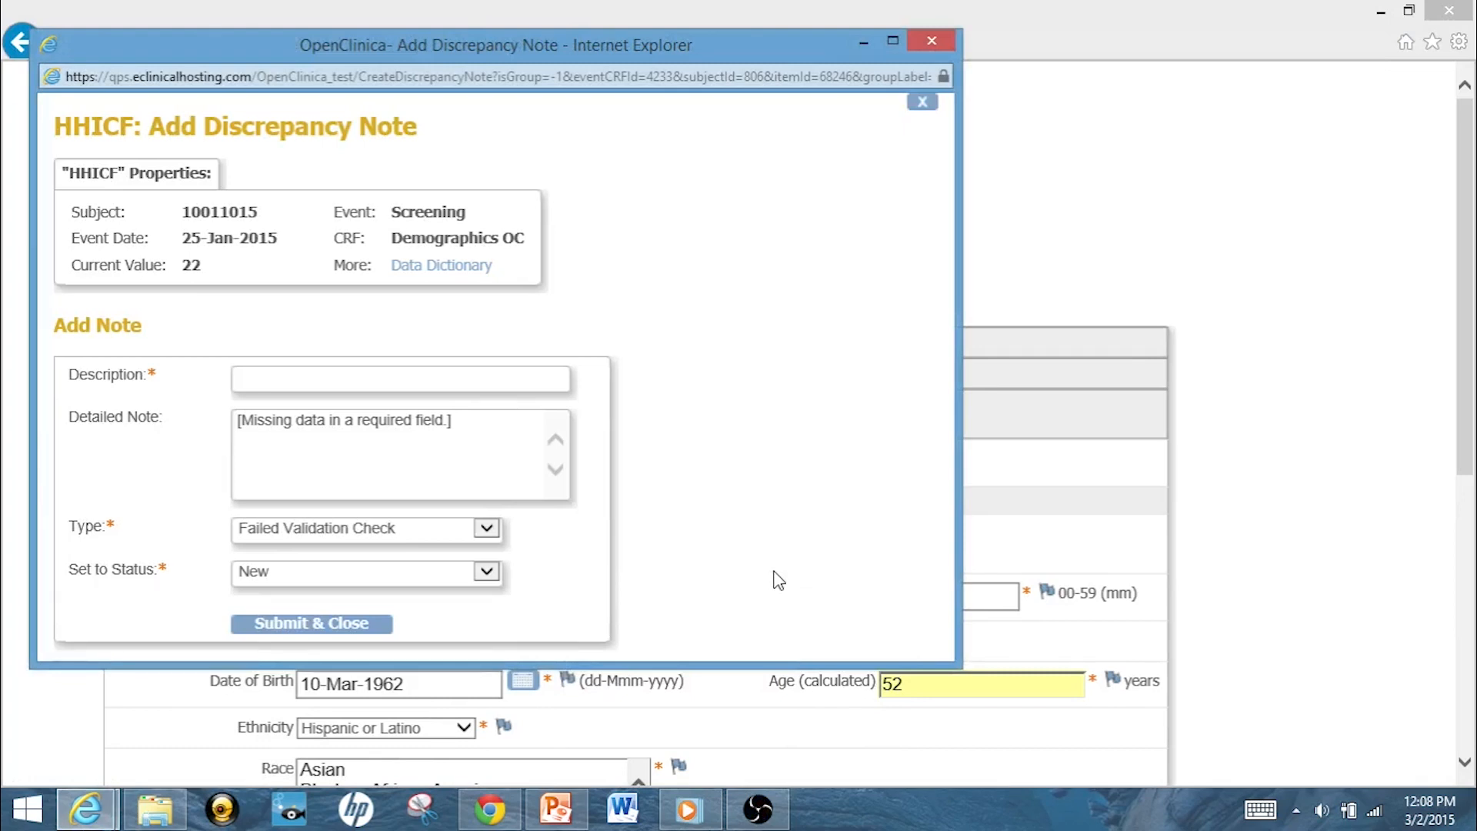
left_click(486, 530)
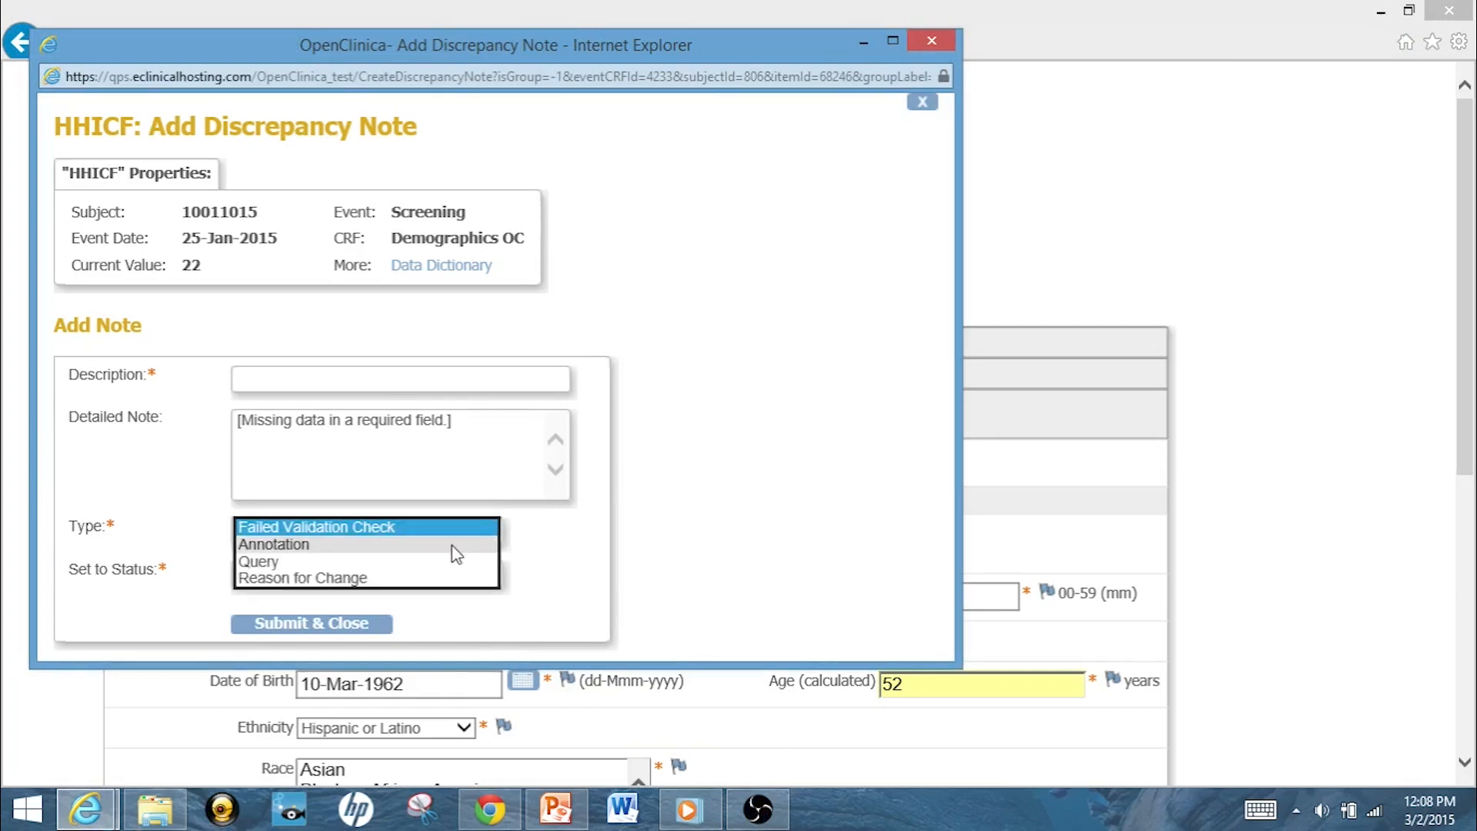
left_click(456, 546)
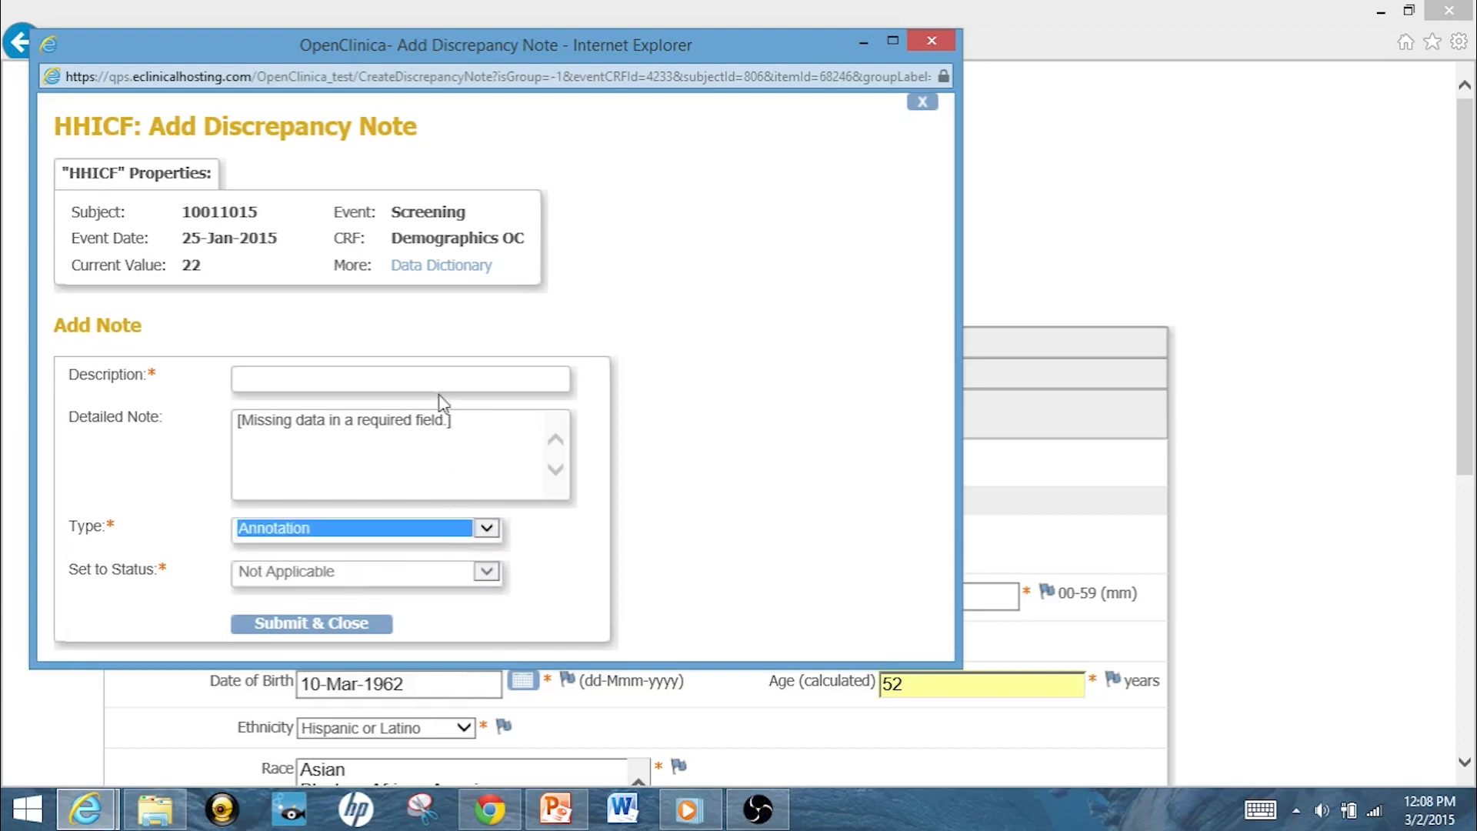
left_click(464, 419)
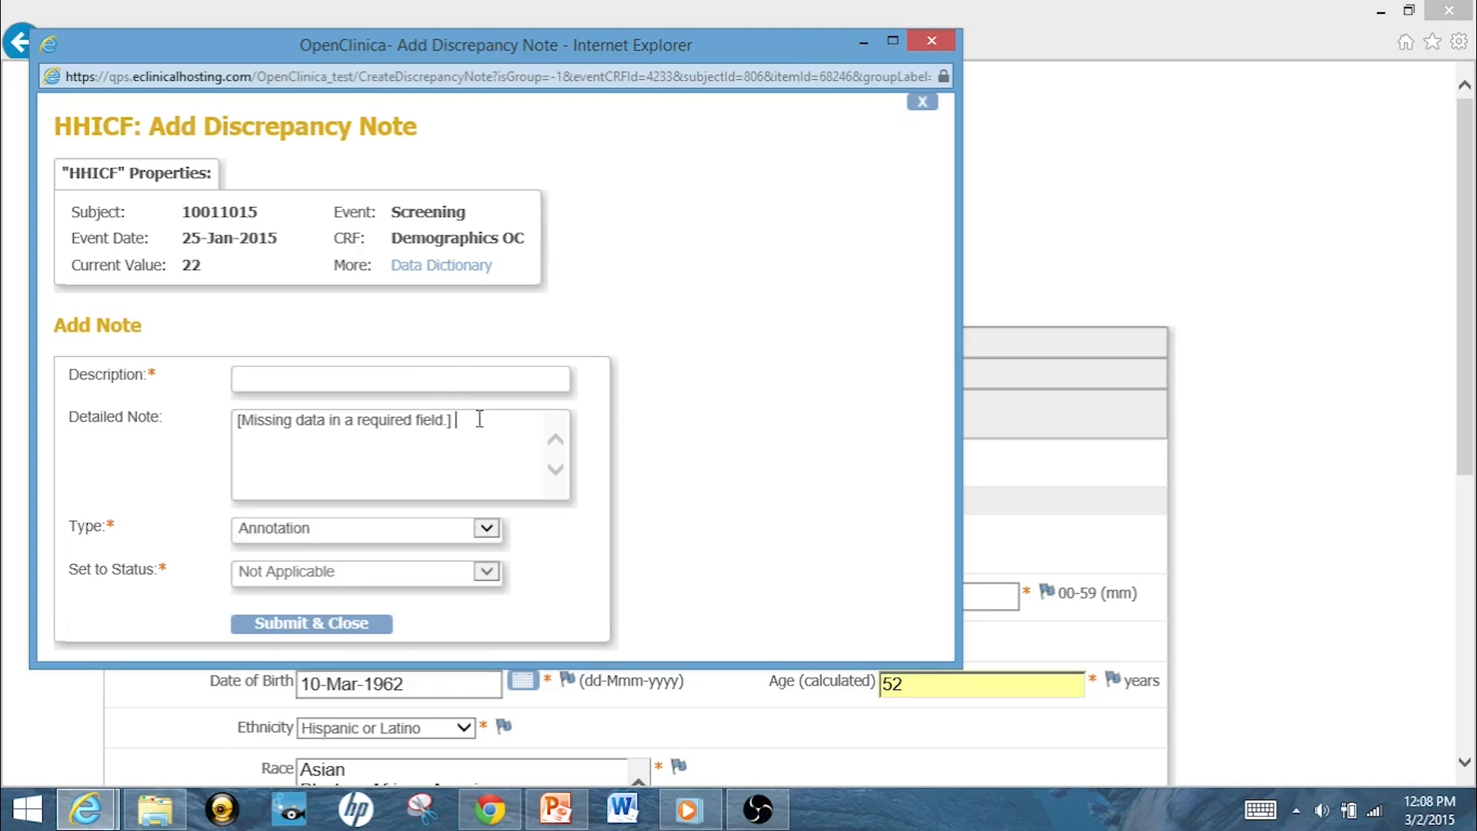
type("Data will never be available")
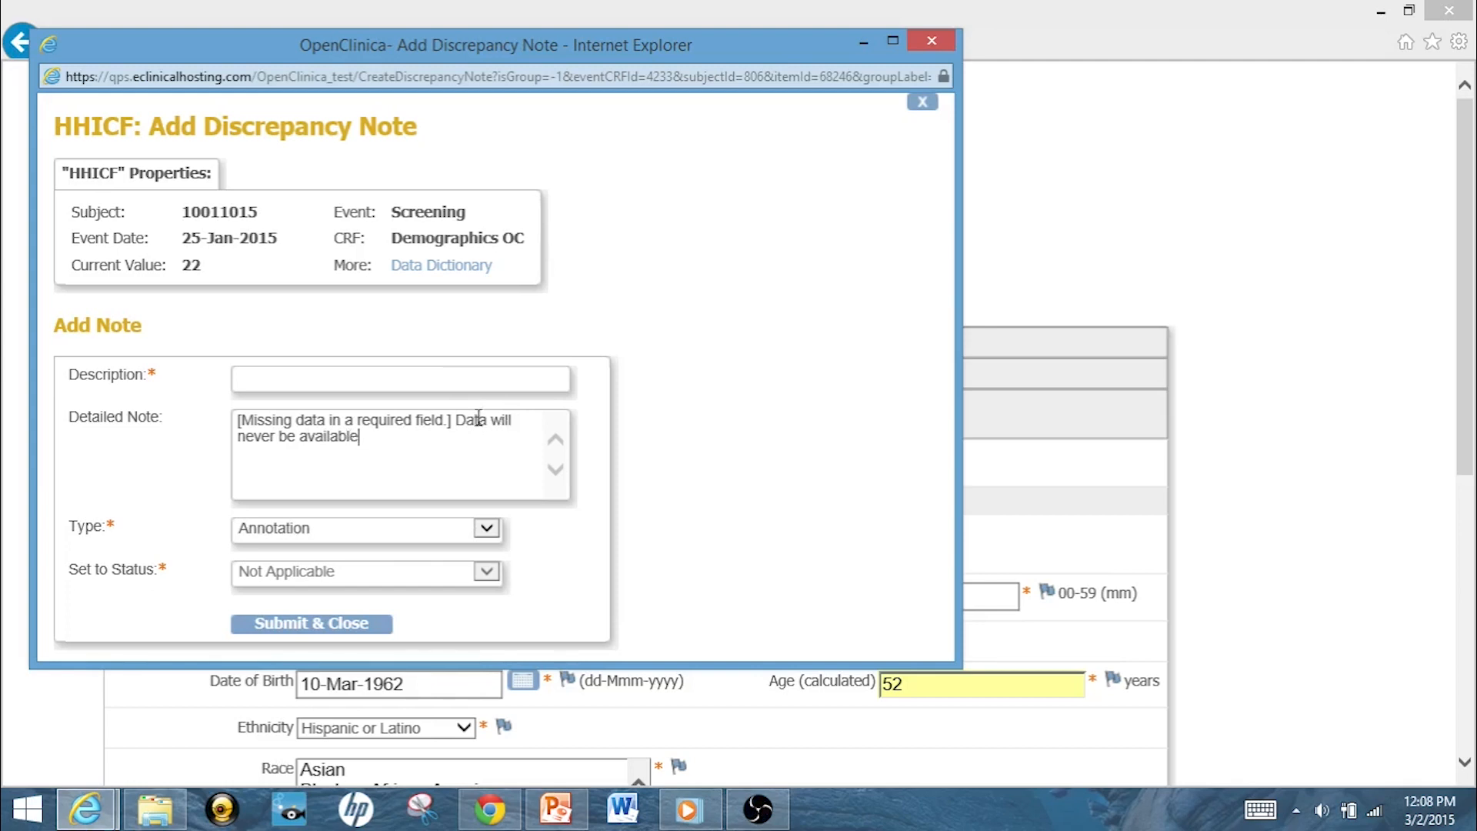
Step: Enter "Missing data not available" as the annotation's description and submit the note
left_click(450, 376)
type("Missing data not a")
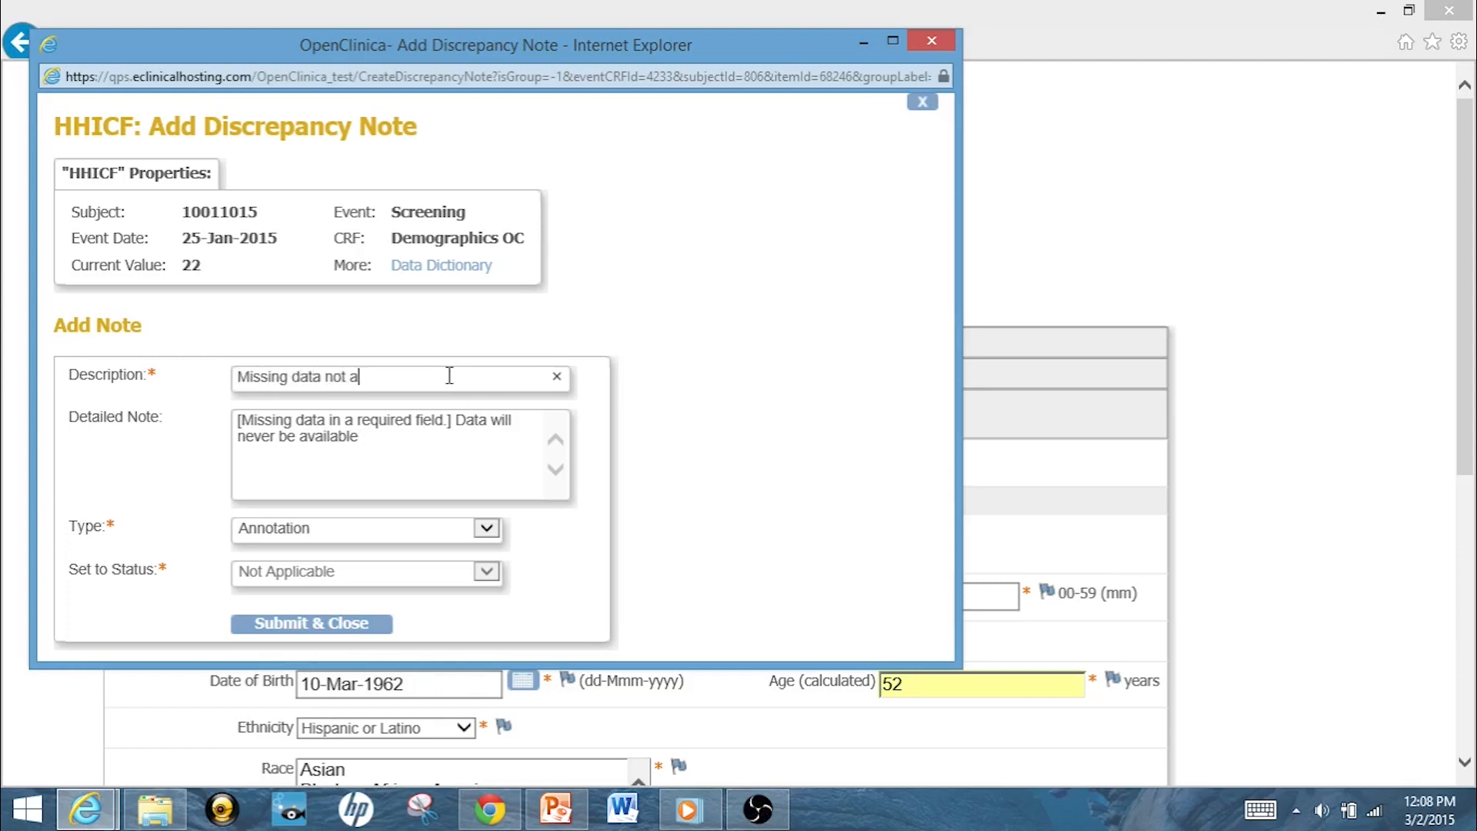
type("v")
key("BackSpace")
key("BackSpace")
type("availabele")
left_click(348, 623)
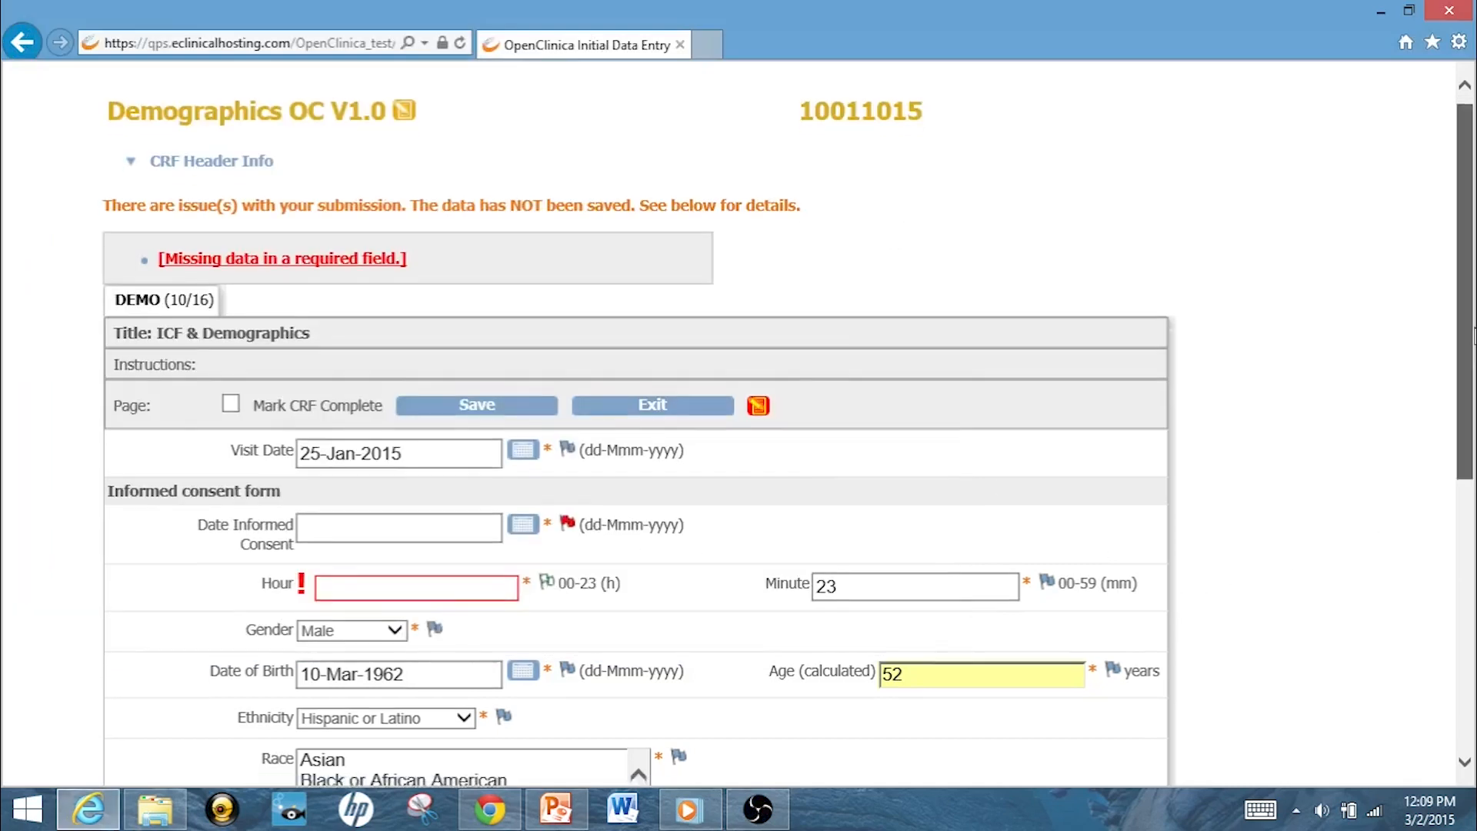
Step: Save the demographics form with the annotated Hour field left blank
left_click_drag(1474, 339, 1474, 457)
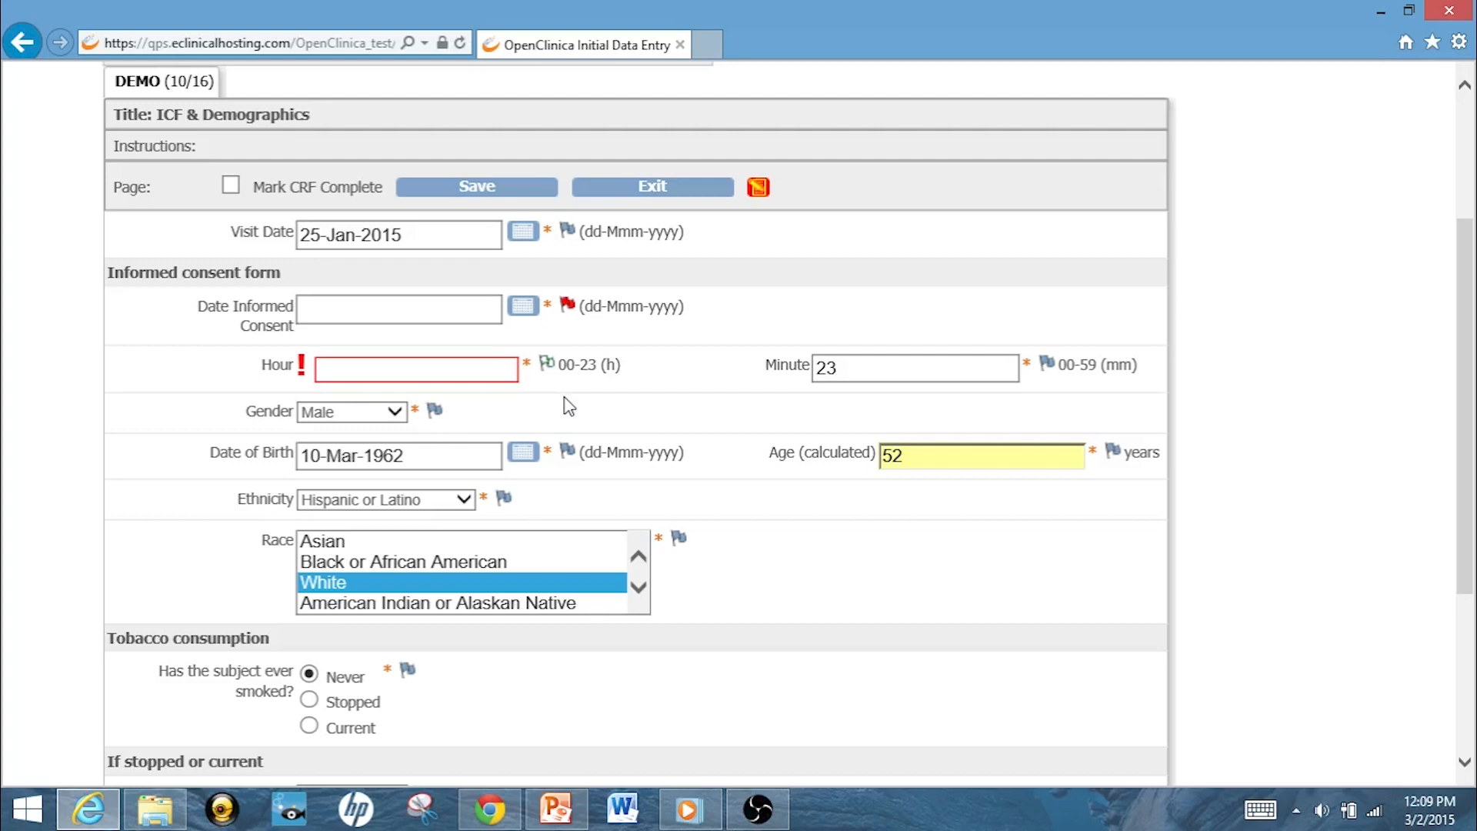
left_click_drag(1466, 495, 1473, 657)
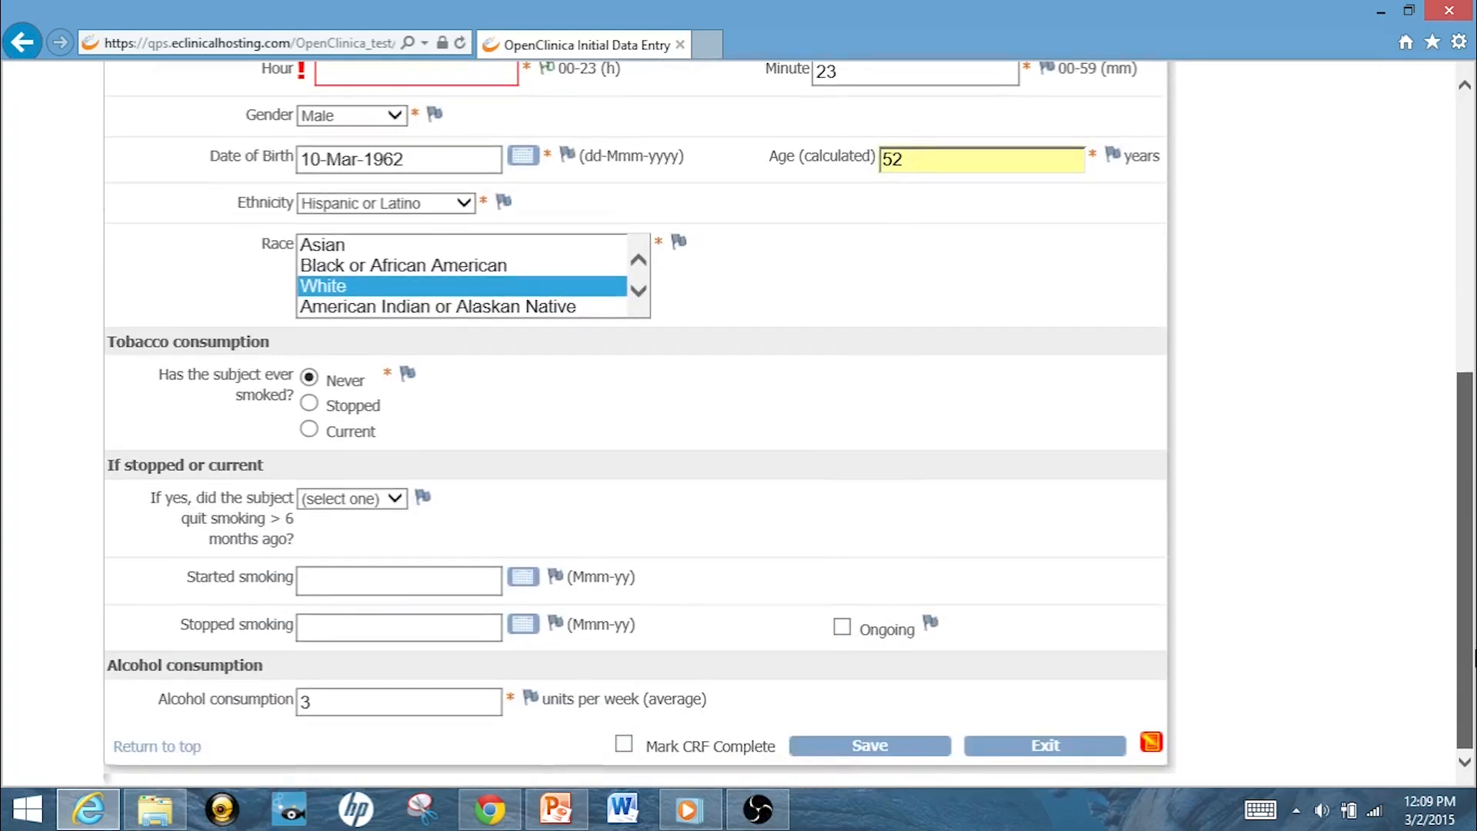
left_click(881, 748)
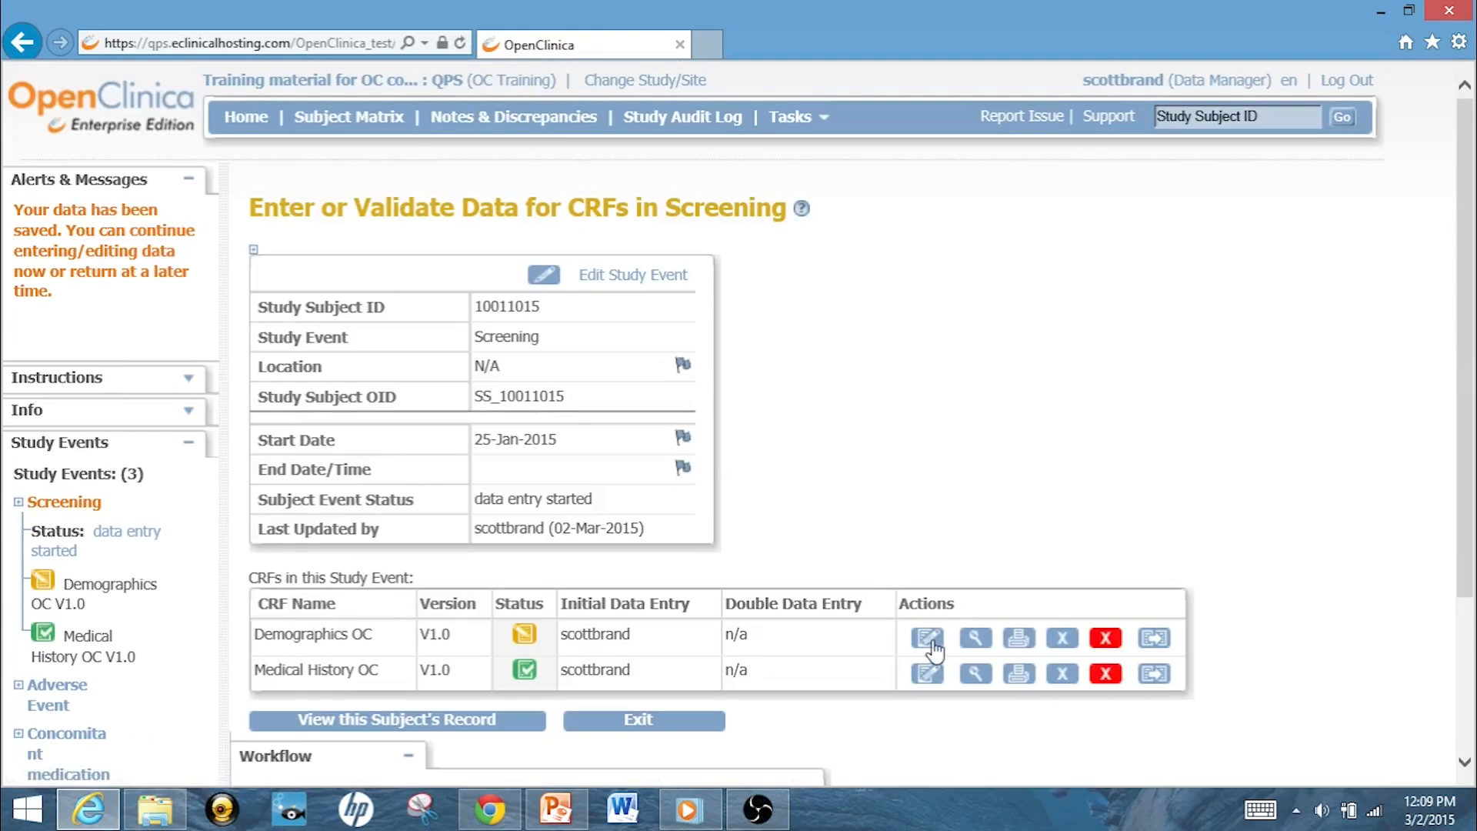
Step: Reopen the Demographics OC form and examine the note flags beside Date Informed Consent and Hour
left_click(931, 642)
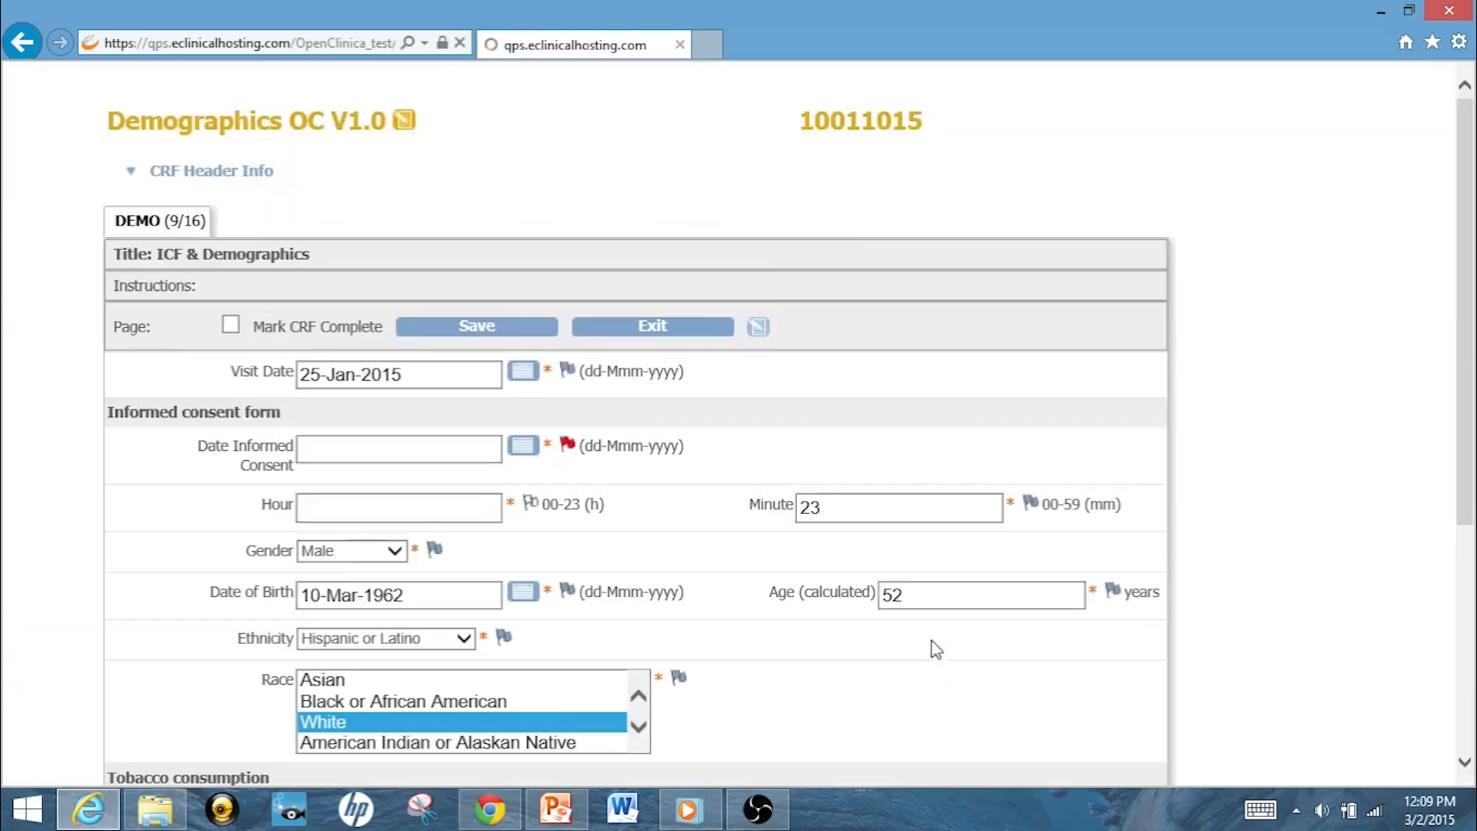
scroll(1475, 224, "down", 2)
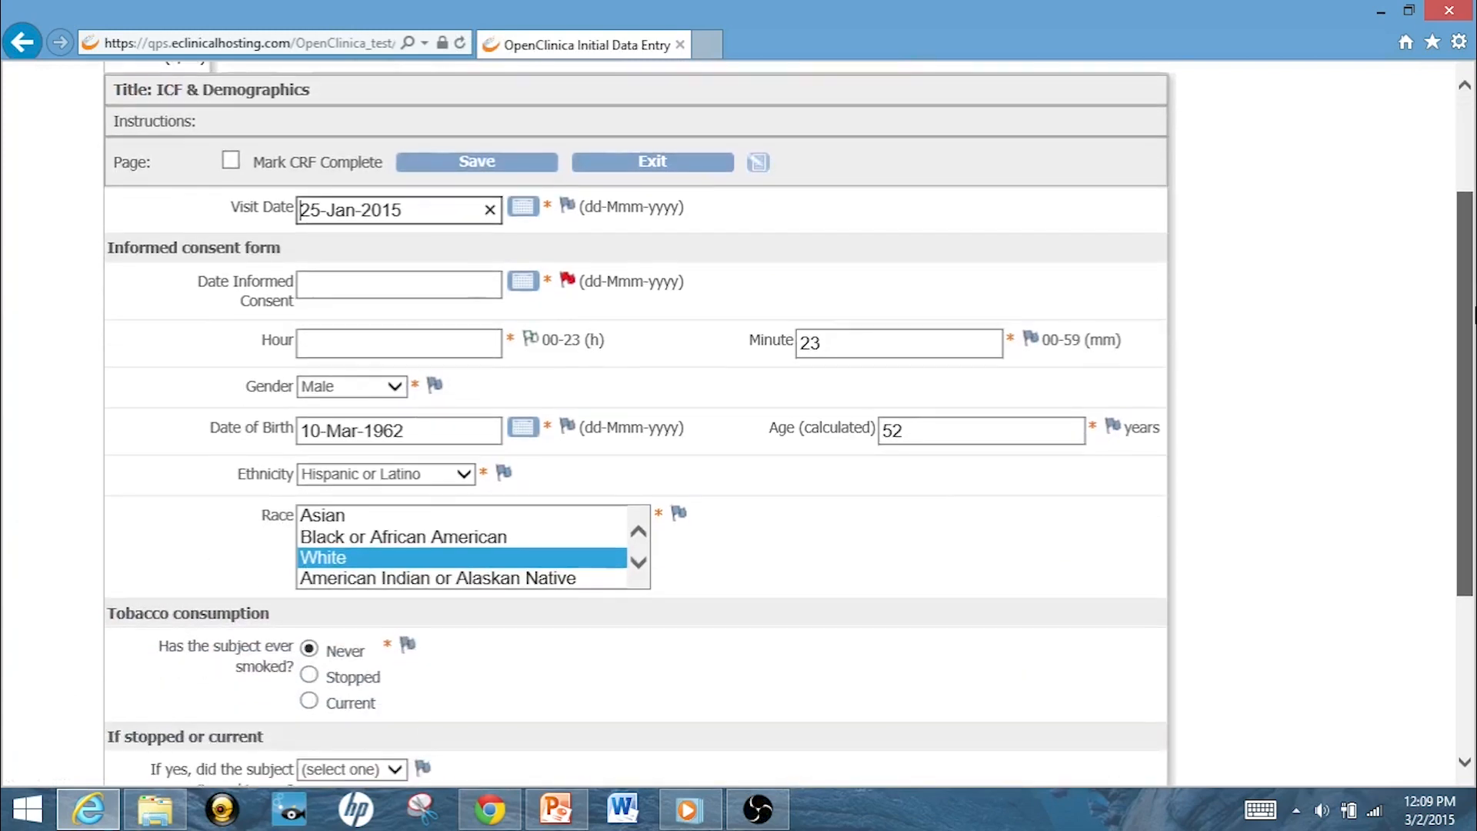
mouse_move(566, 288)
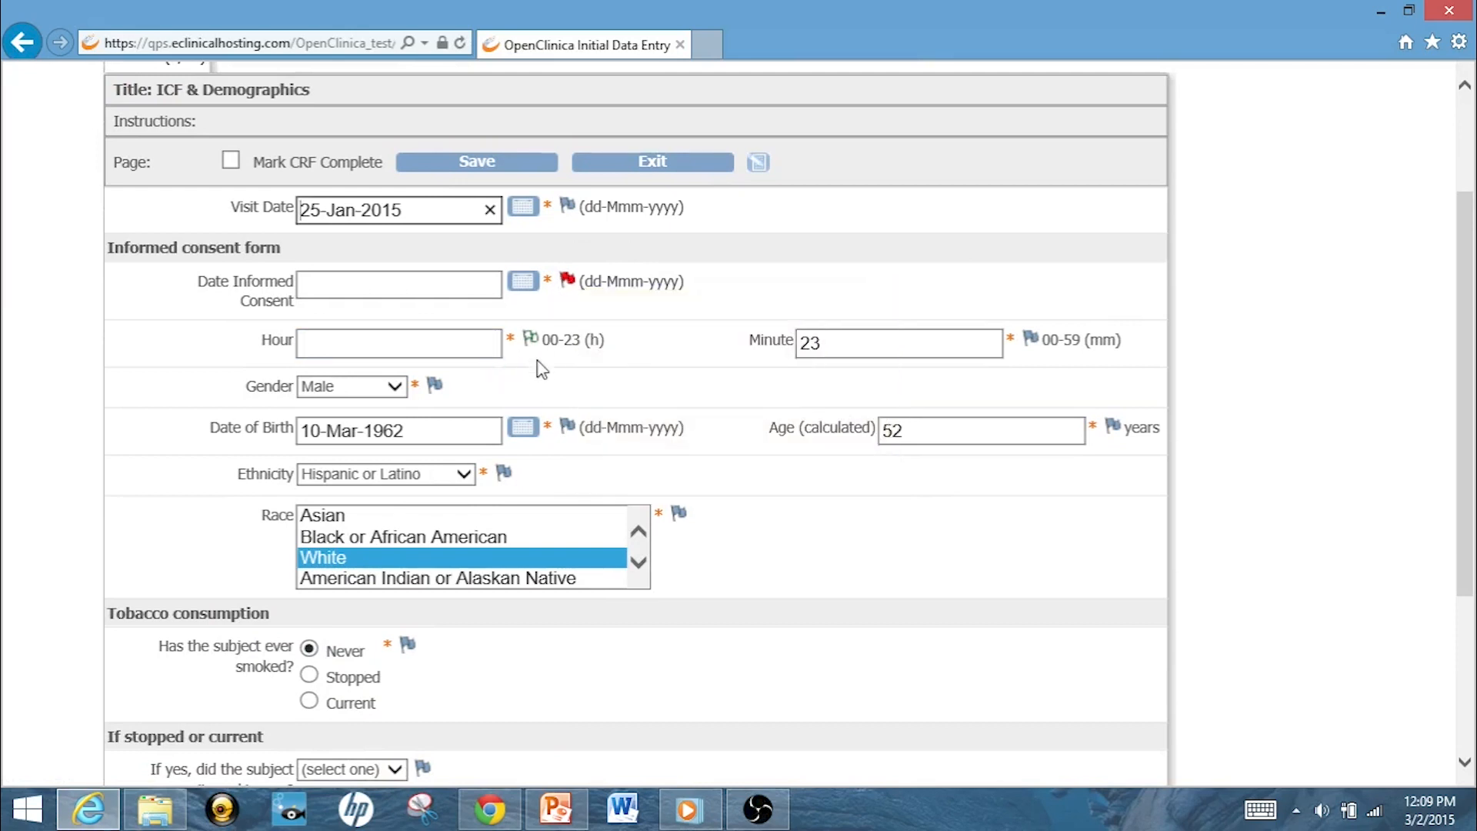
mouse_move(541, 346)
left_click_drag(1471, 330, 1466, 409)
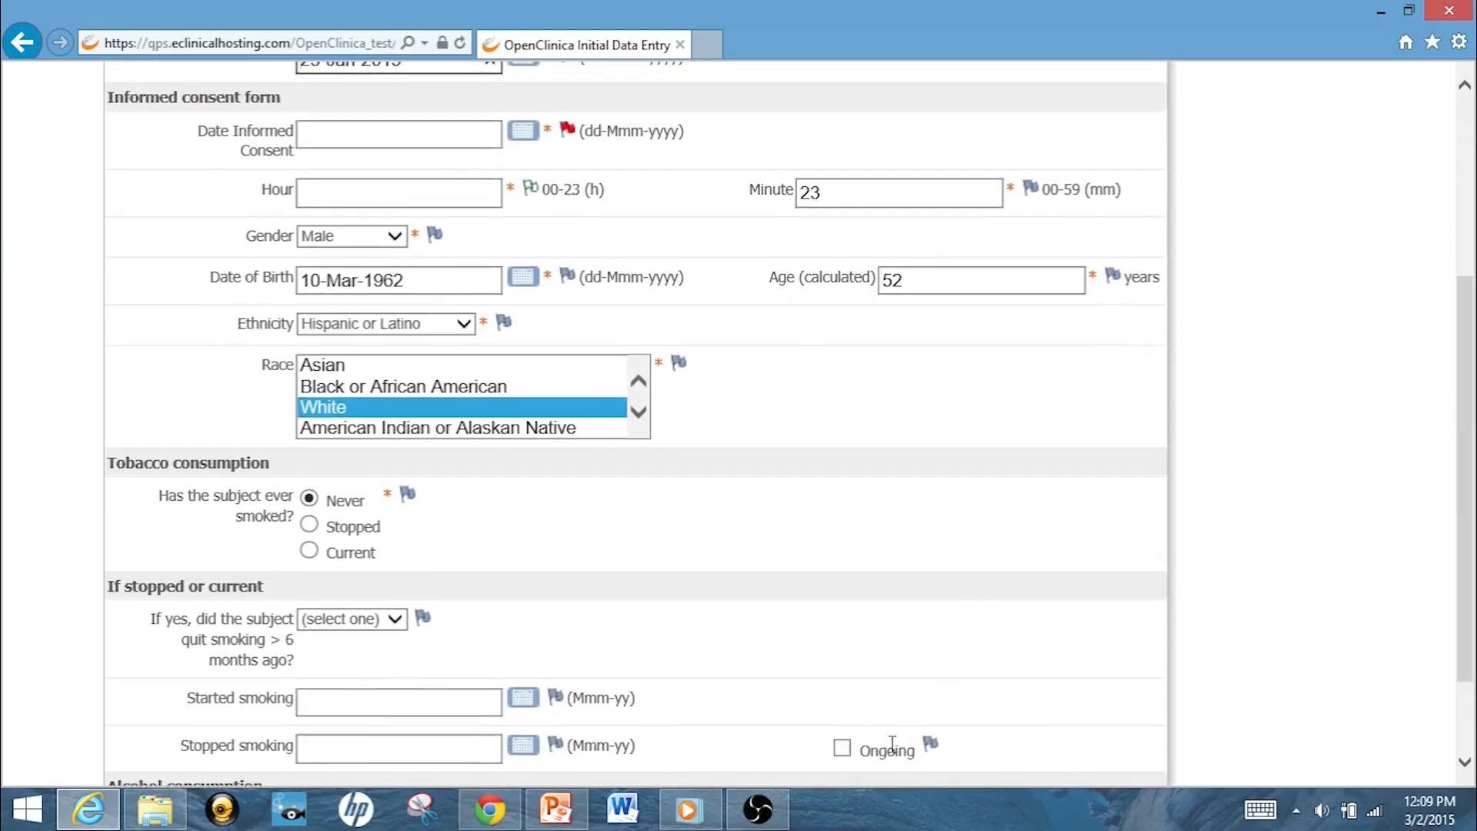
left_click(759, 809)
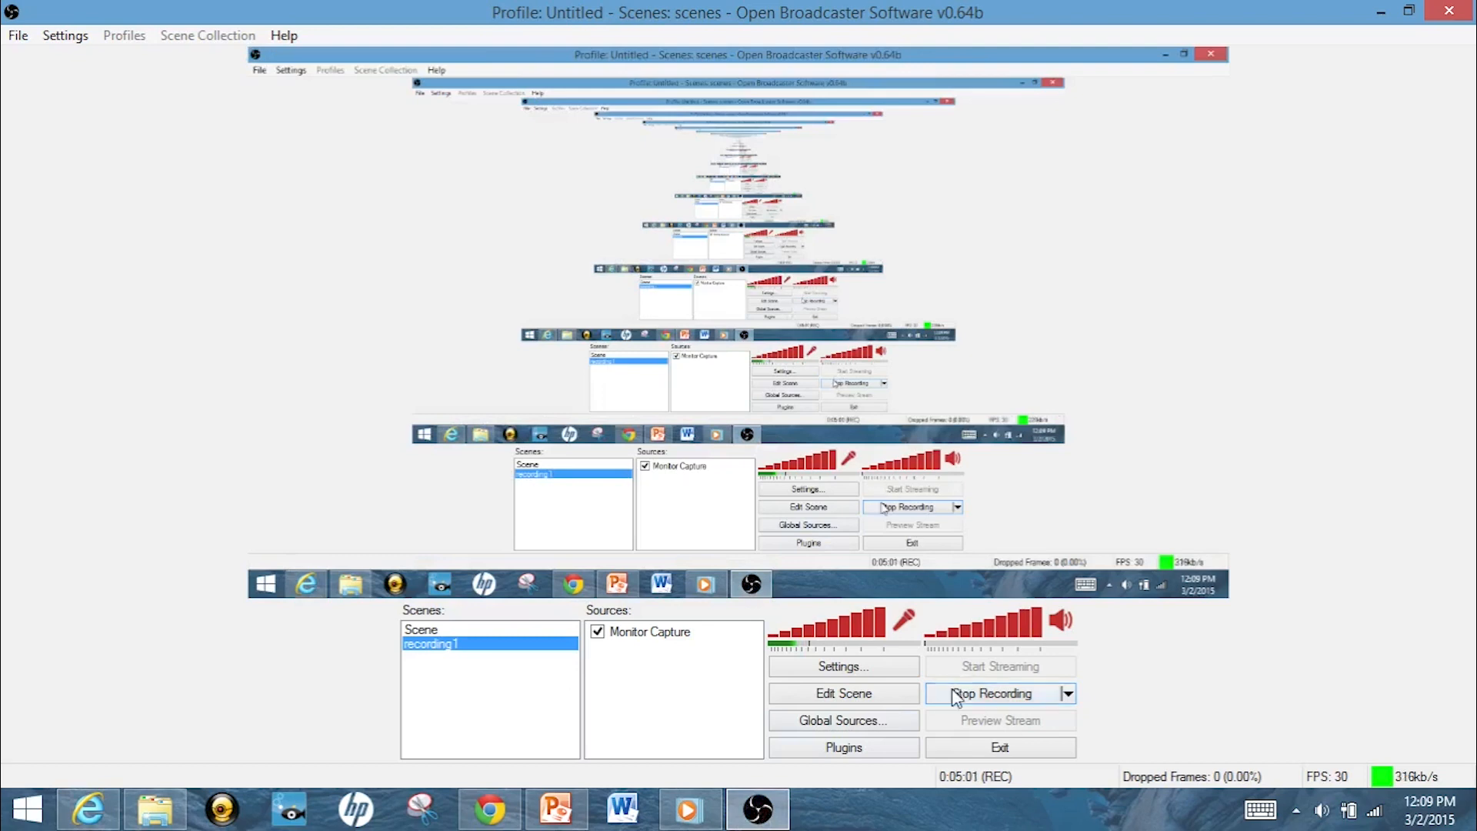
left_click(956, 695)
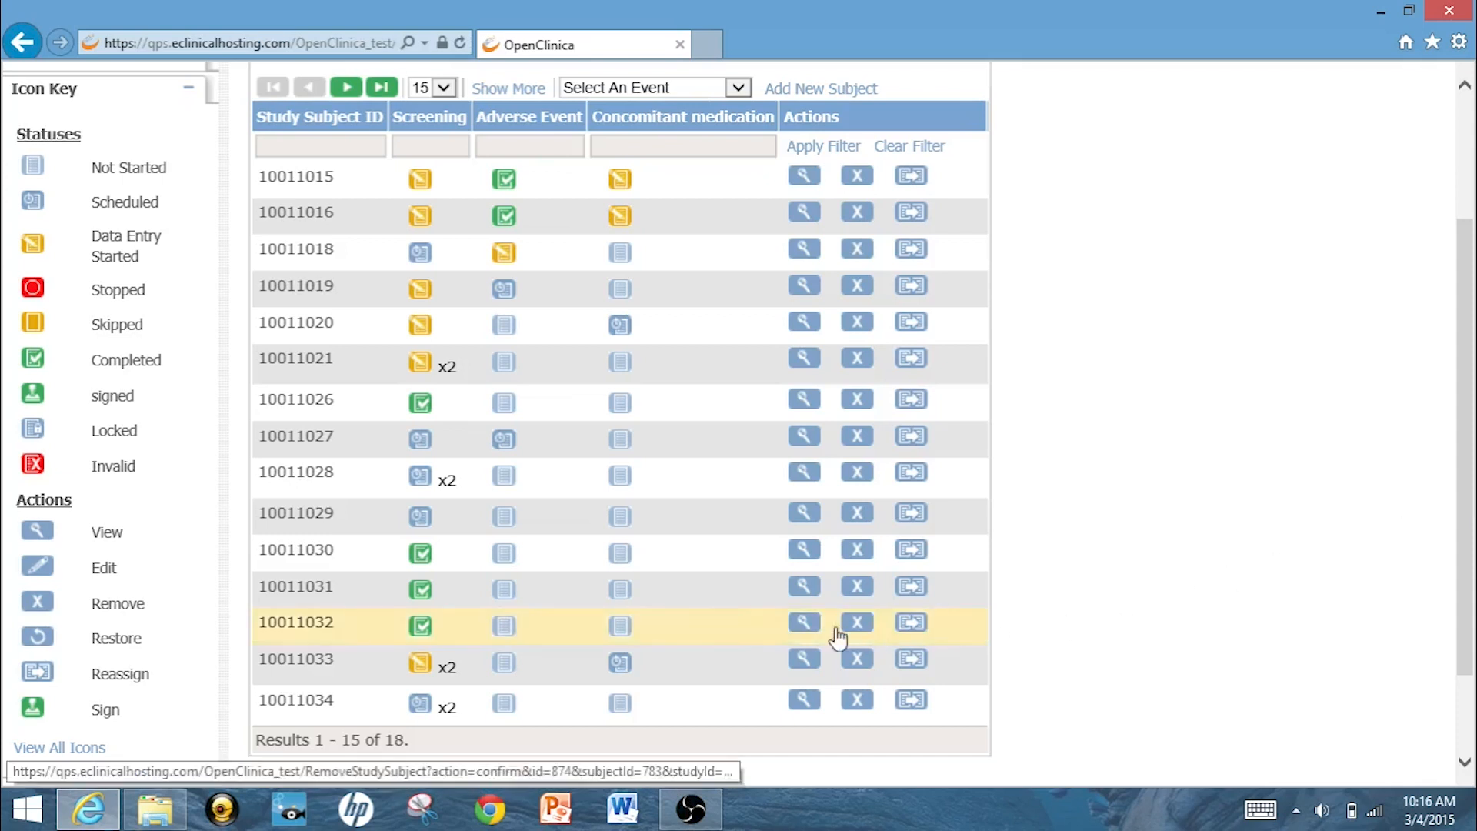
Step: Open the Demographics OC form for administrative editing from the completed Screening event of the third-from-last subject listed in the matrix
mouse_move(419, 629)
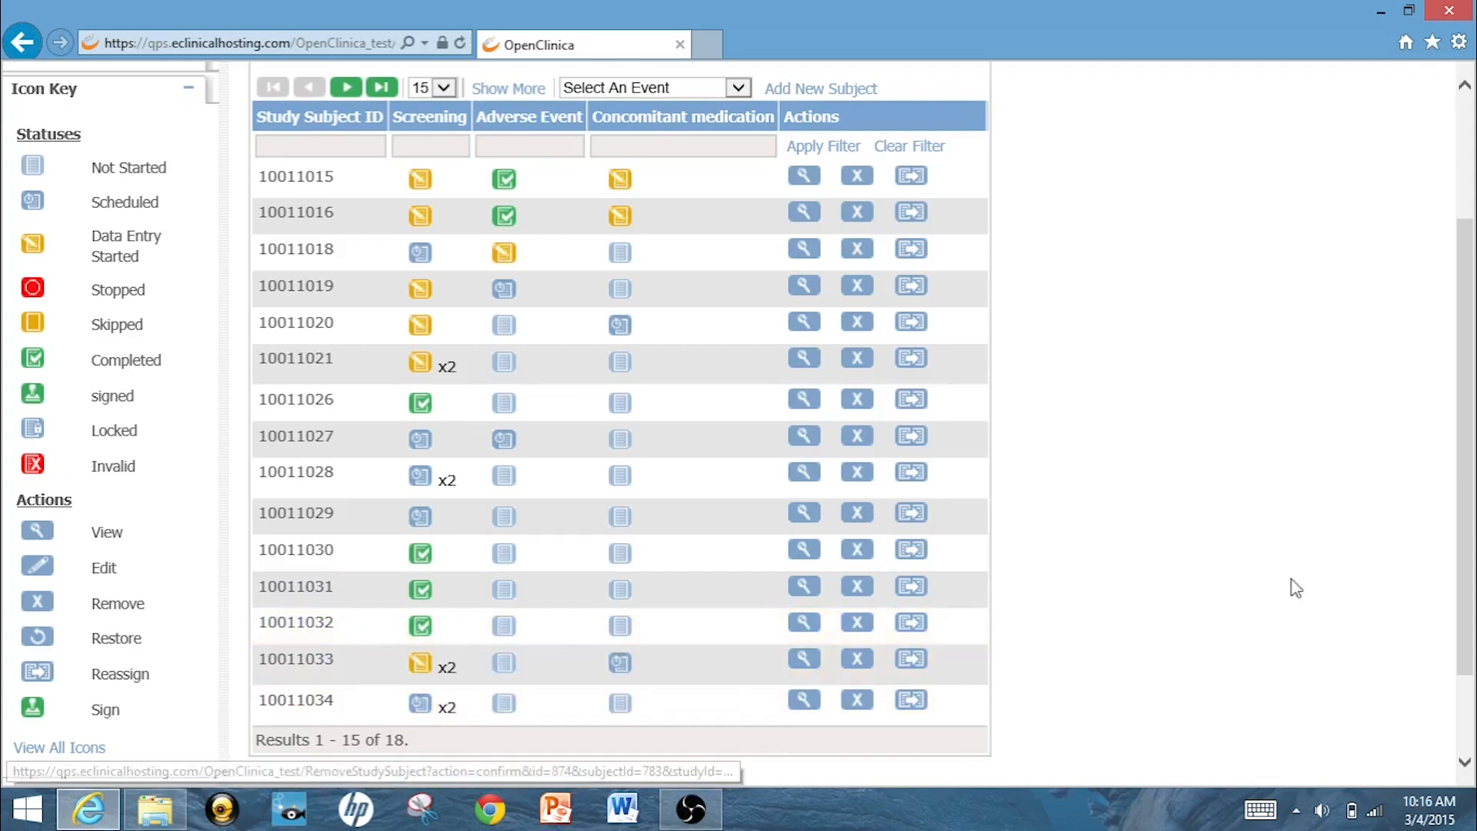
scroll(1475, 520, "down", 3)
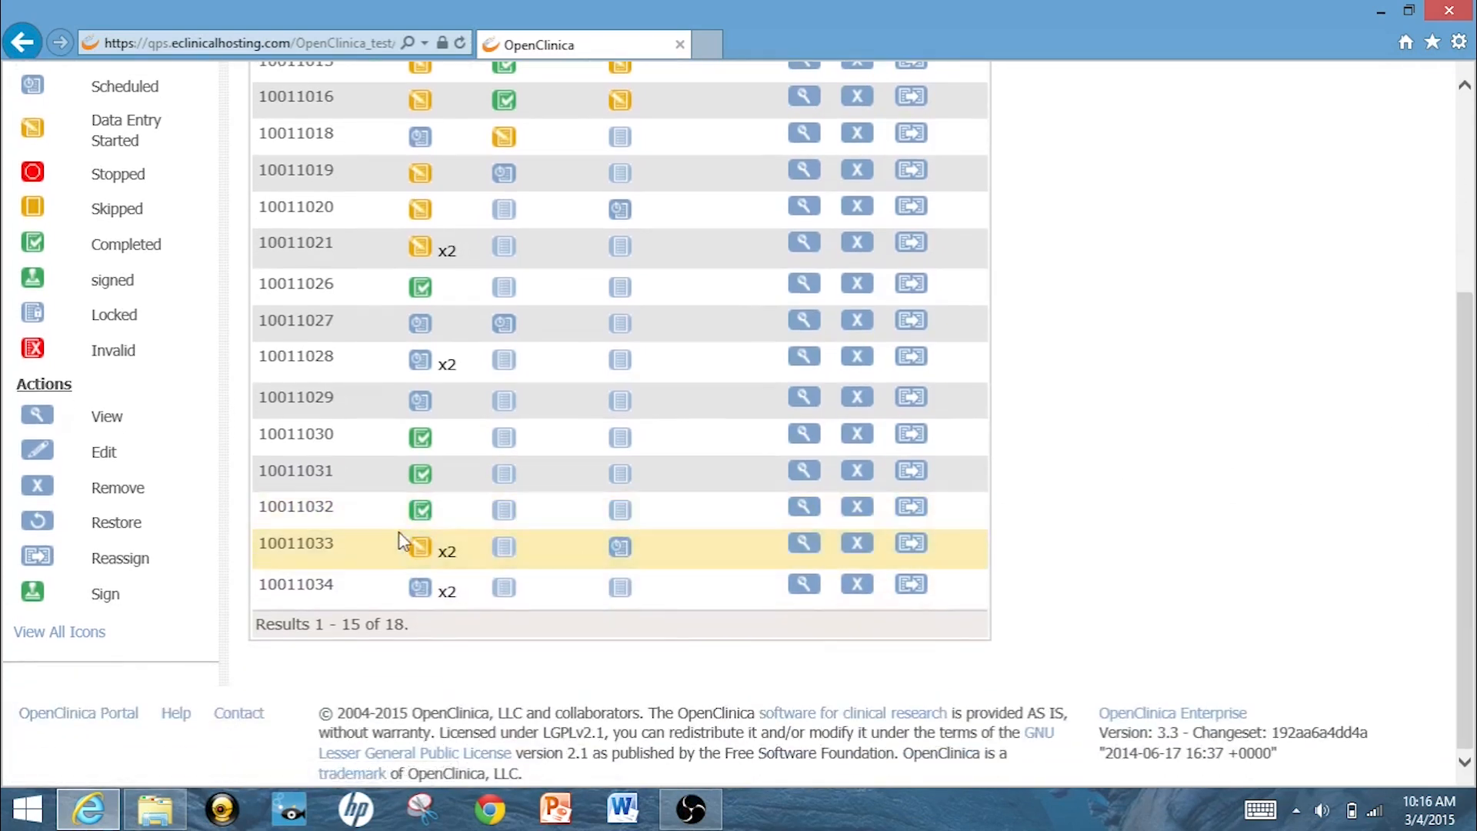
left_click(429, 524)
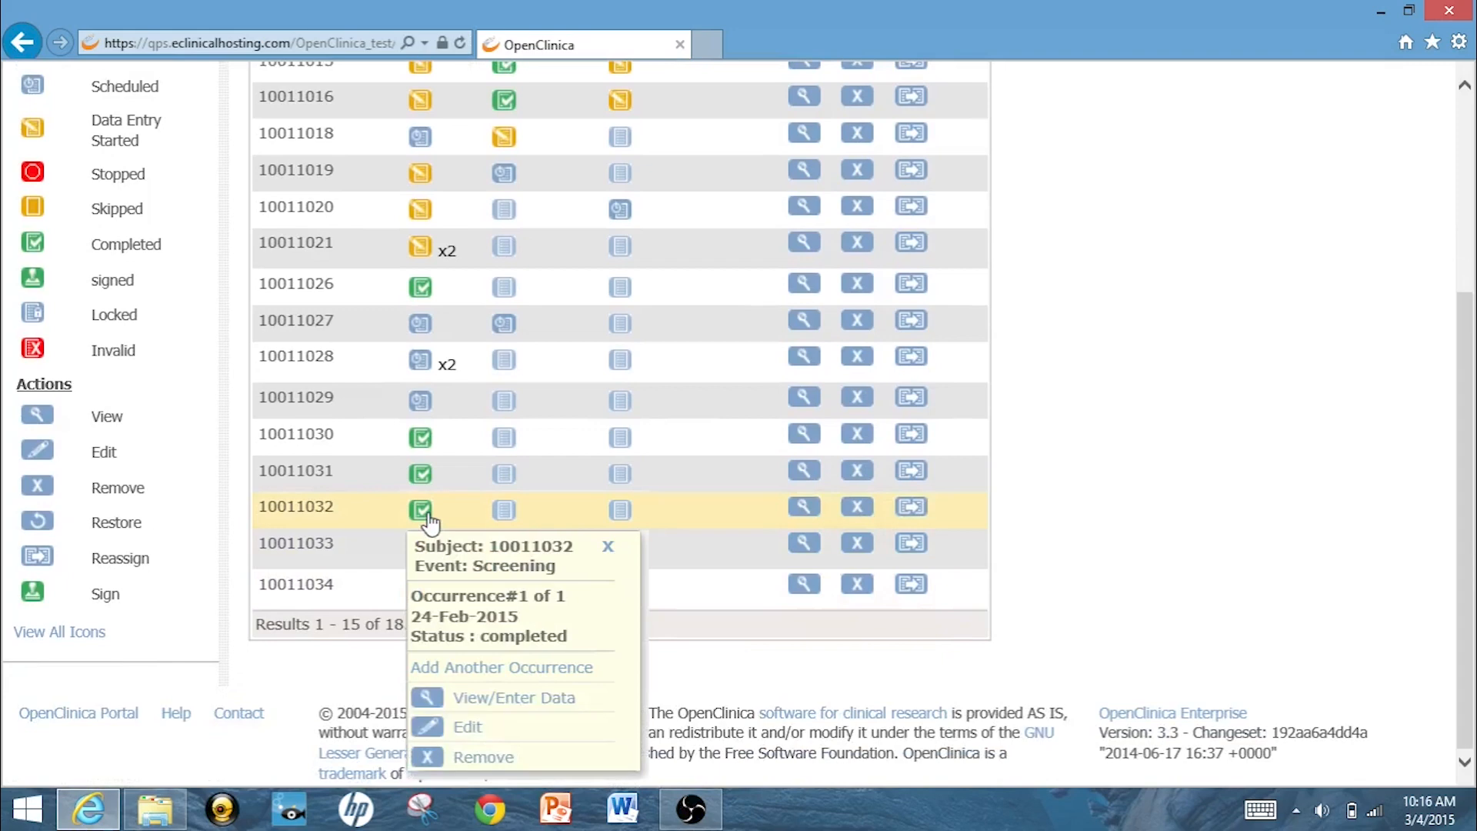
left_click(511, 701)
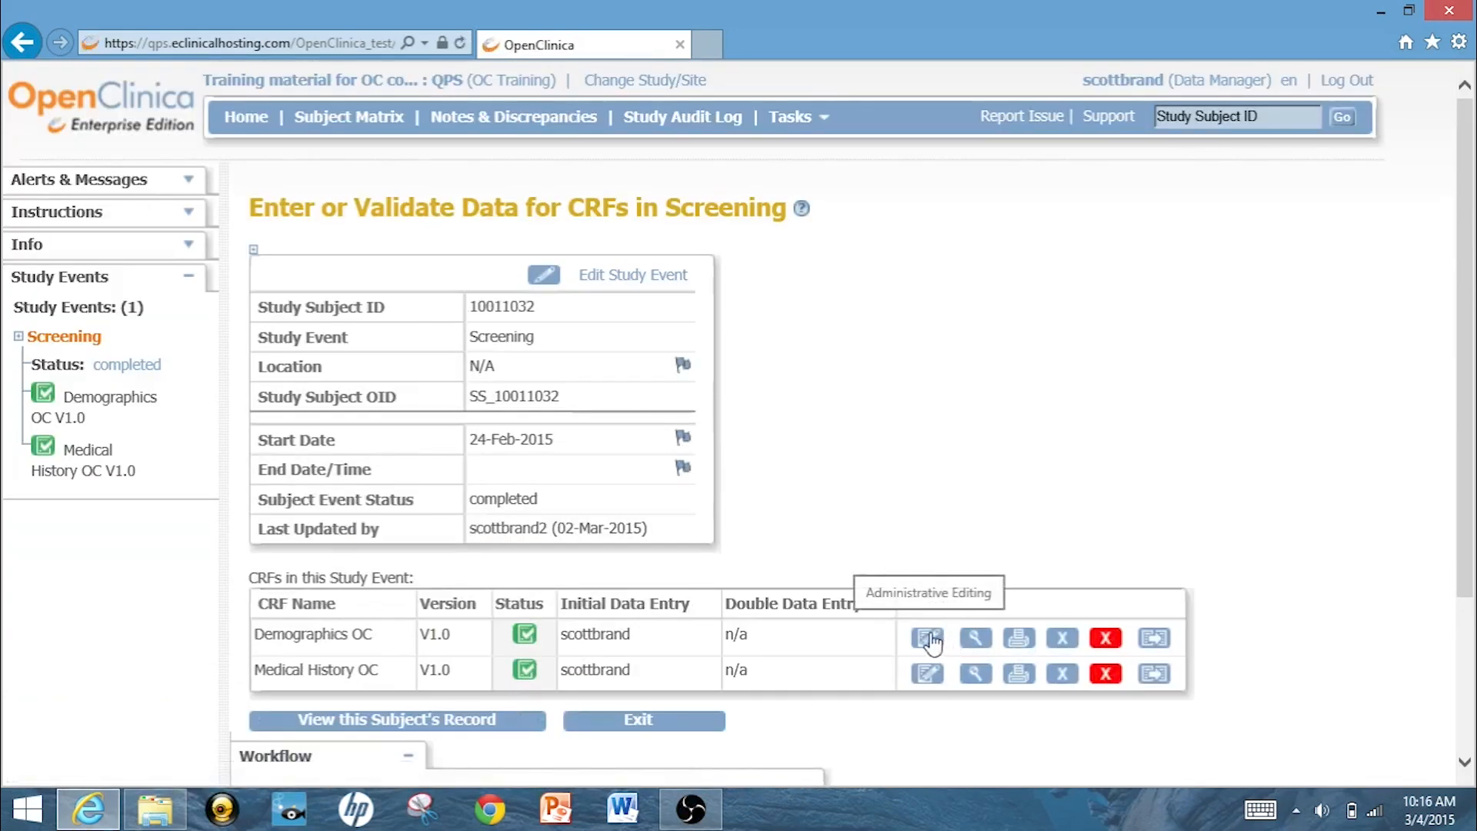
left_click(927, 637)
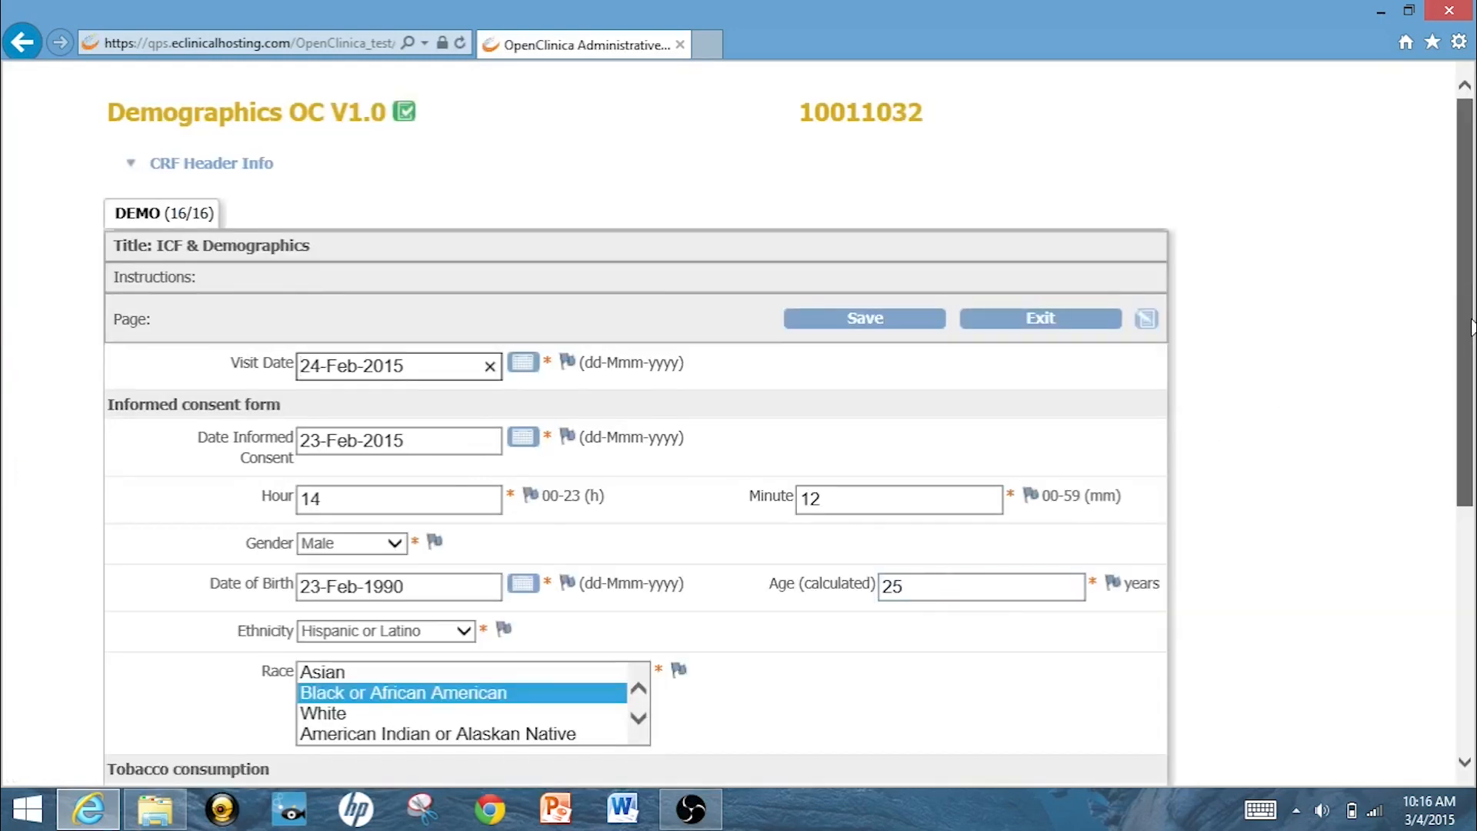
Step: Set the informed consent Hour to 15 in the completed demographics form and submit the form for saving
left_click_drag(1471, 327, 1469, 412)
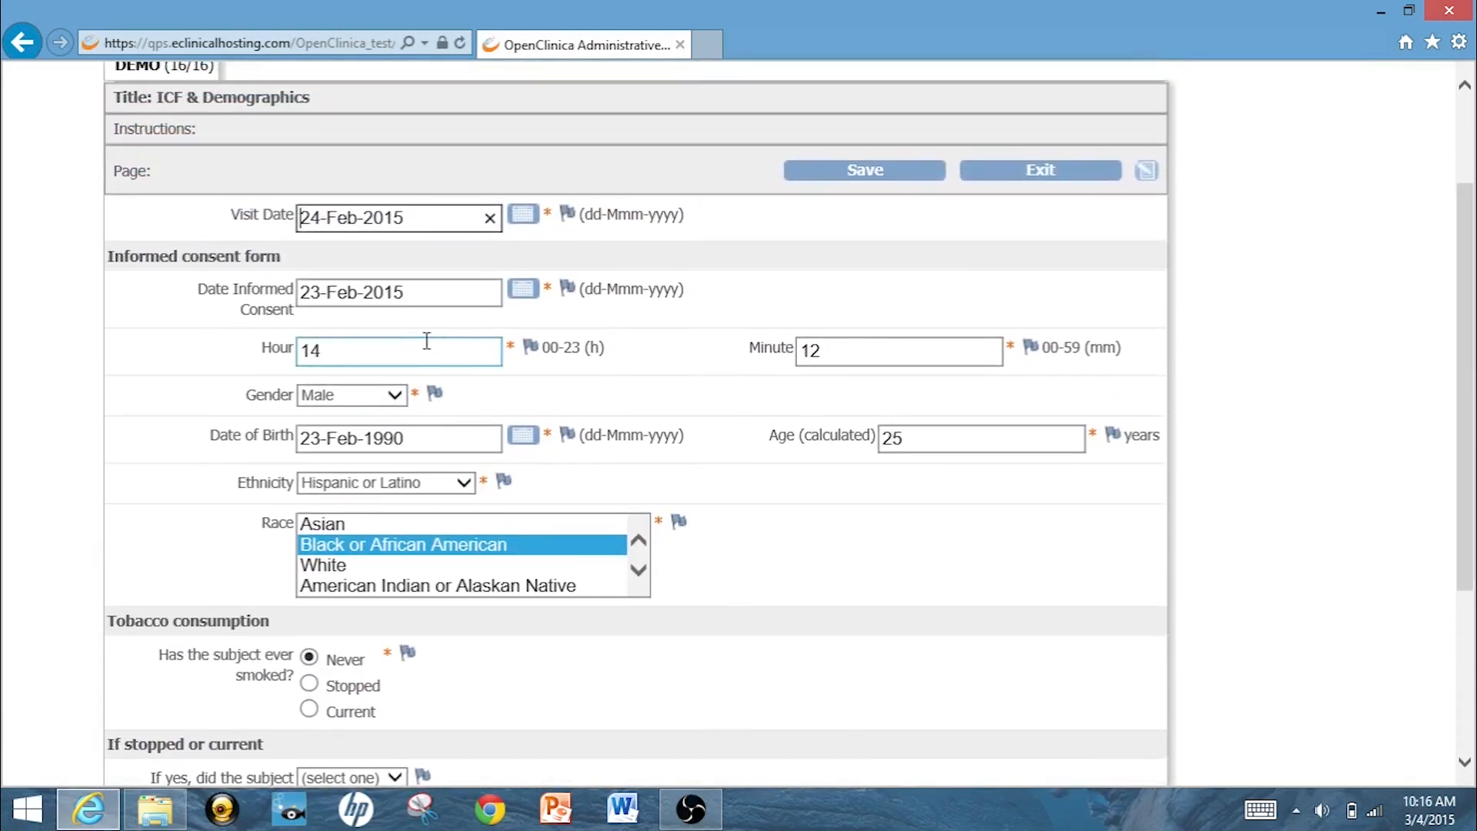
left_click(363, 349)
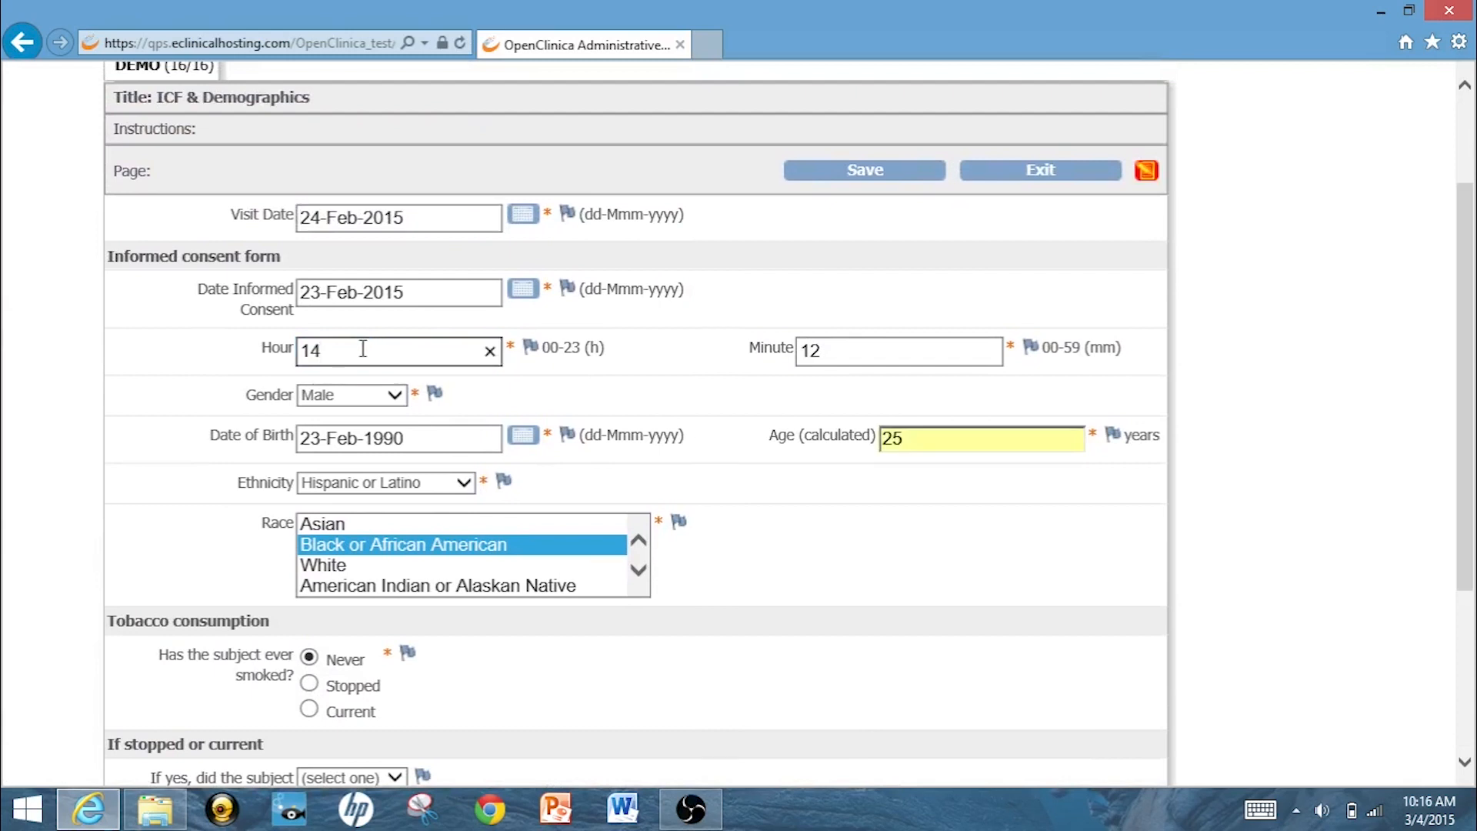
key("BackSpace")
type("5")
left_click_drag(1468, 383, 1466, 540)
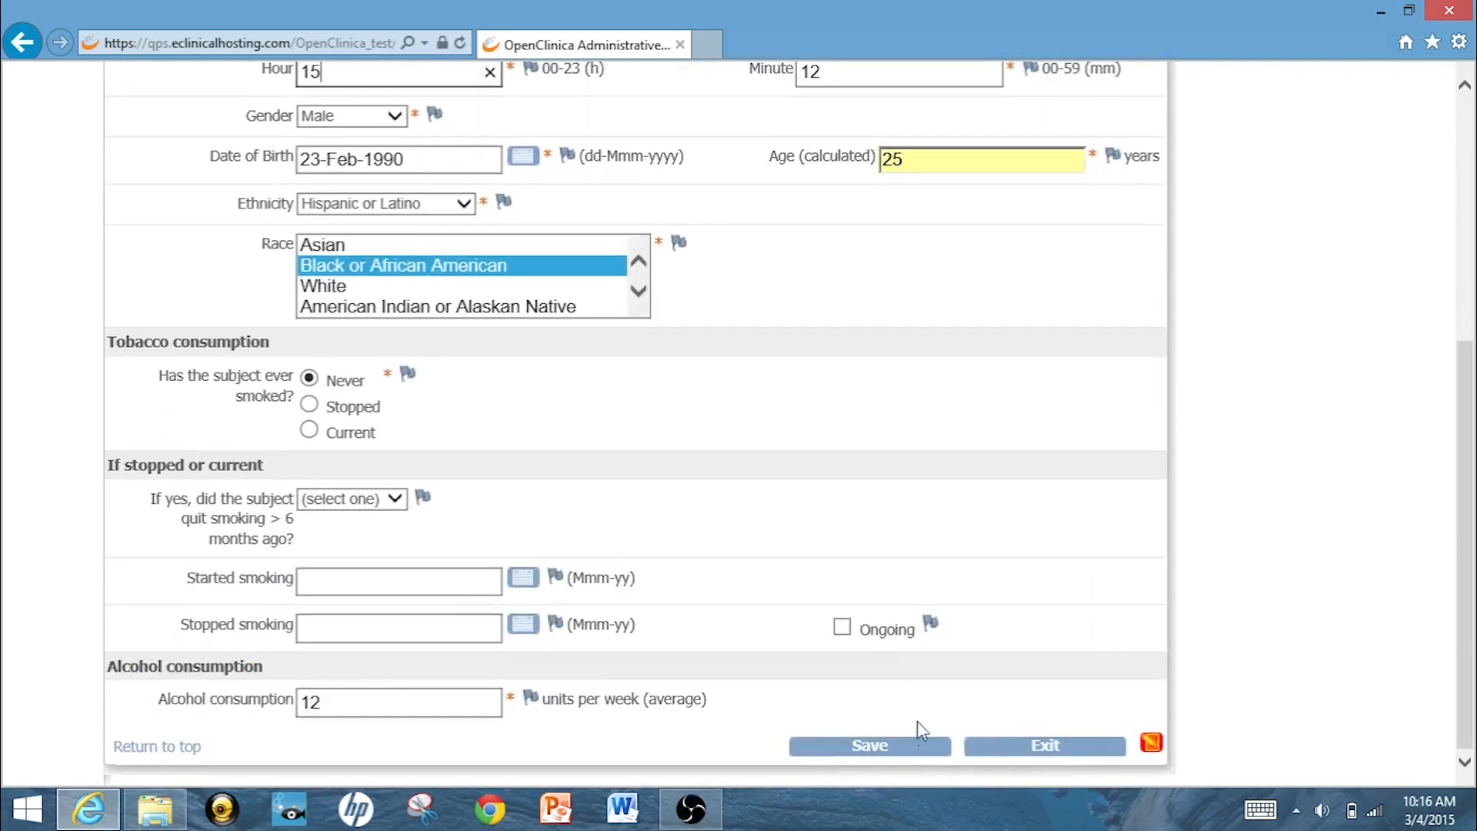
left_click(876, 748)
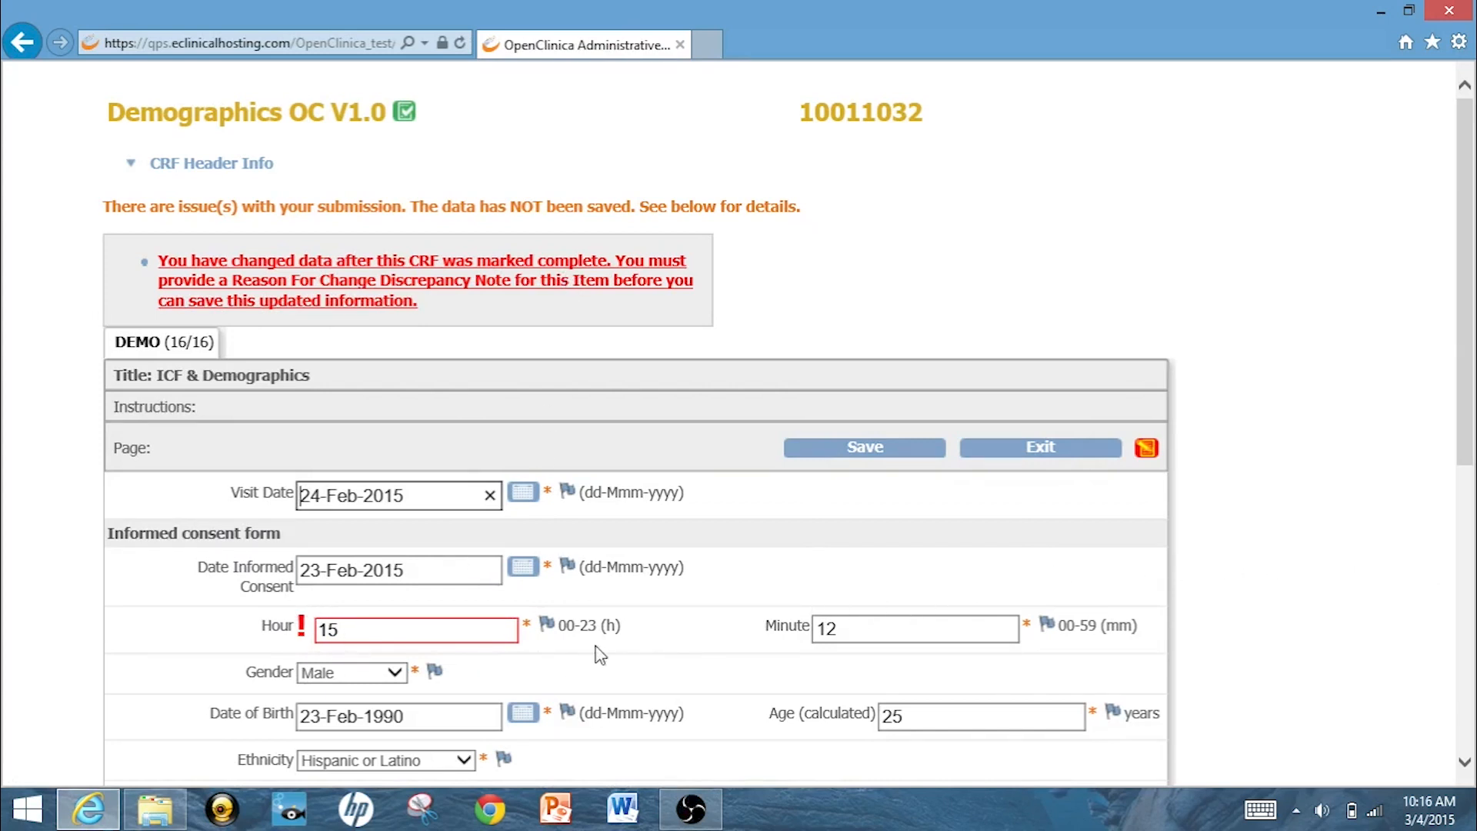
Step: Add a Reason for Change discrepancy note to the Hour field with a description starting "Made error initially entering" and submit it
left_click(547, 627)
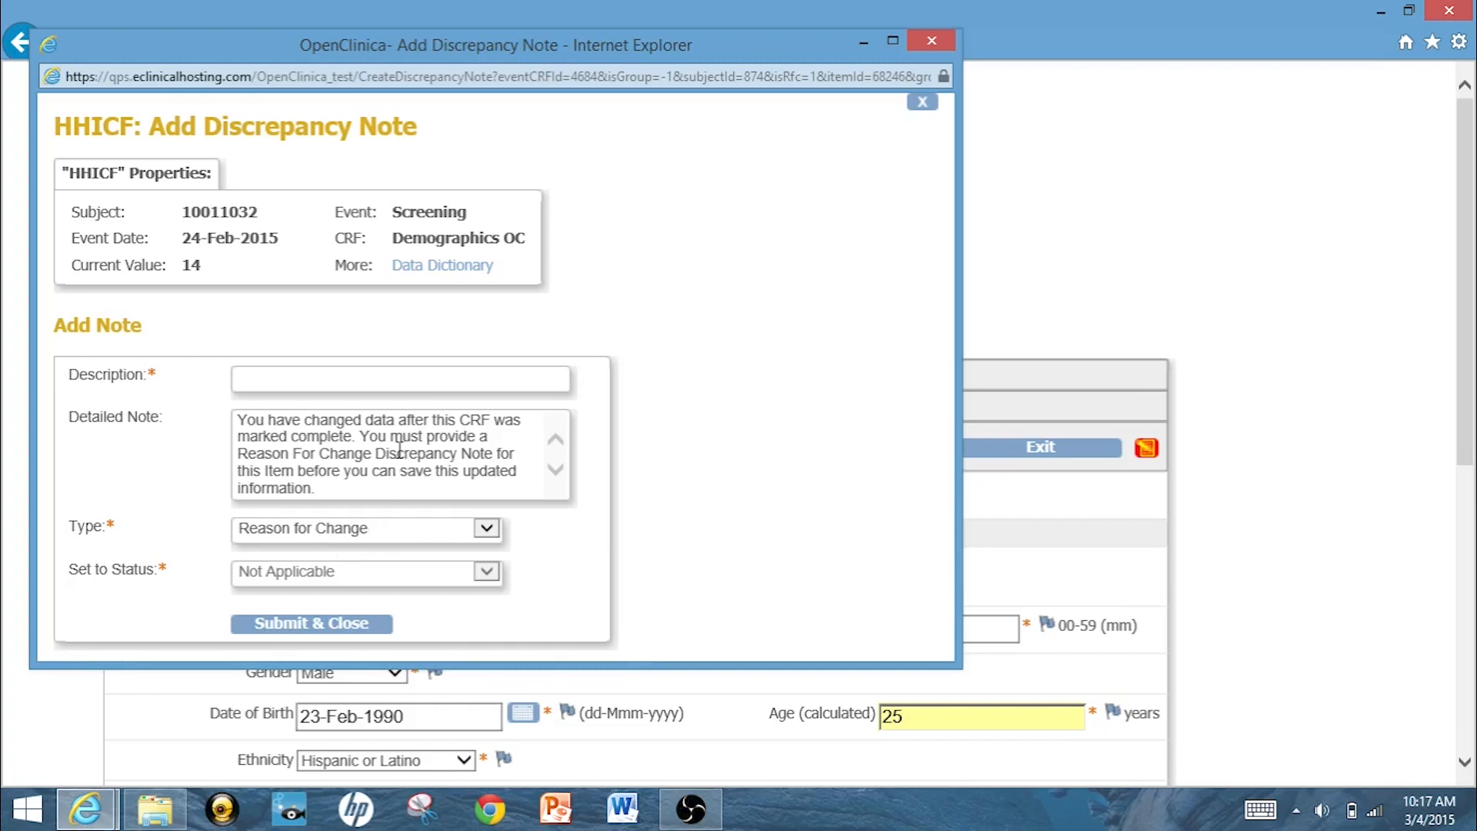
left_click(413, 377)
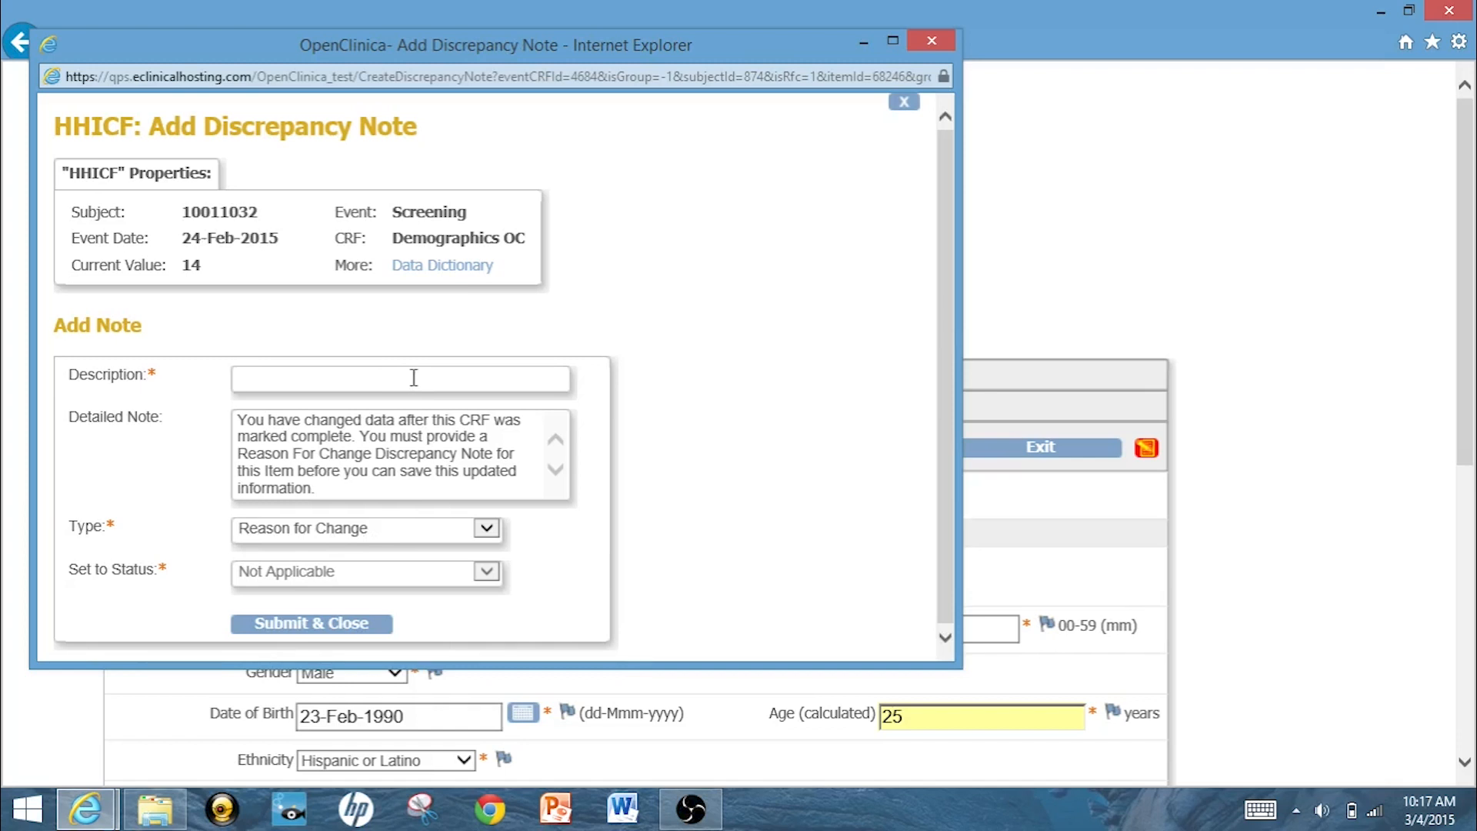
type("Made")
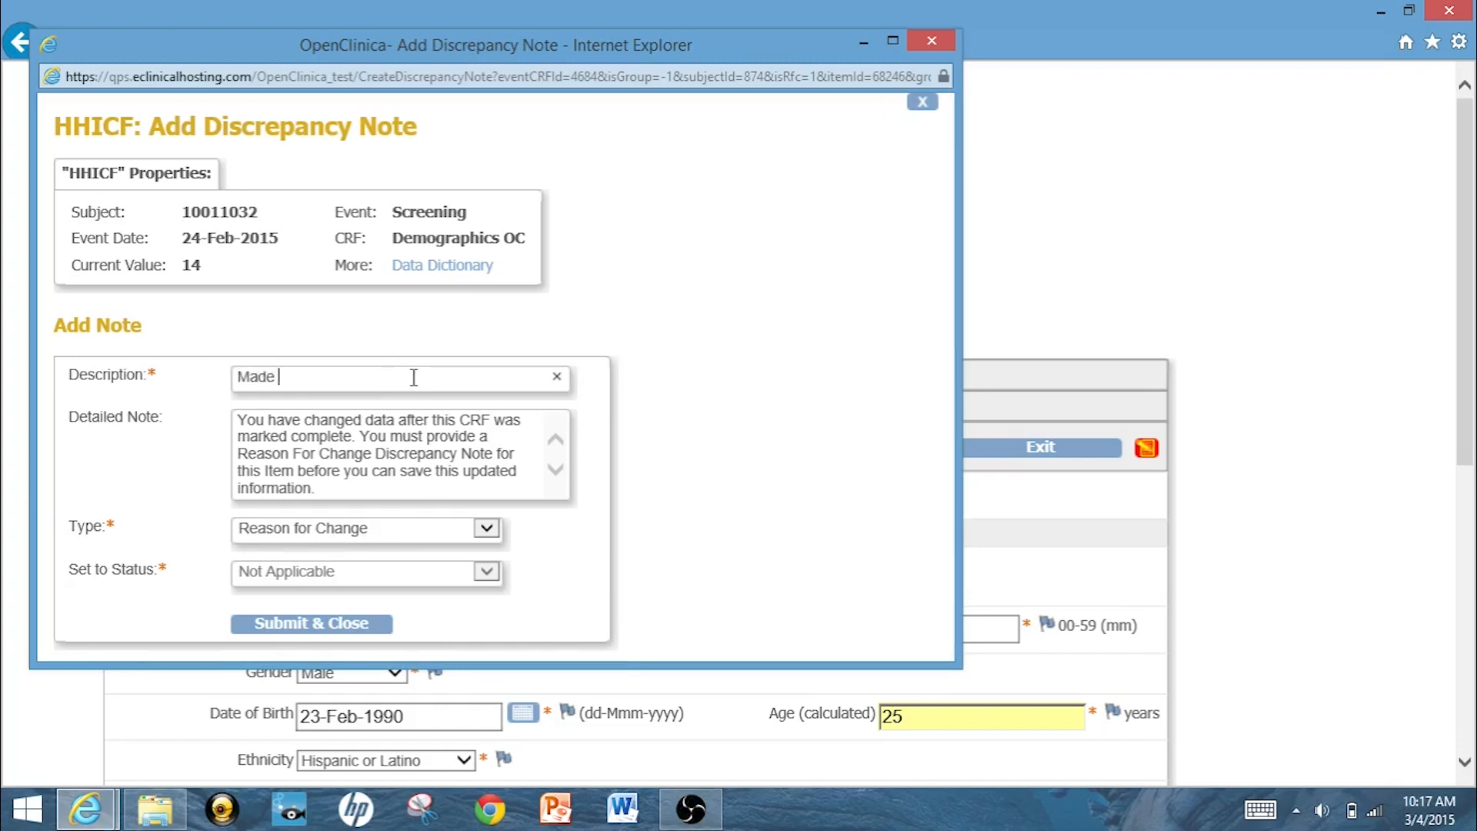
type(" error initially entering")
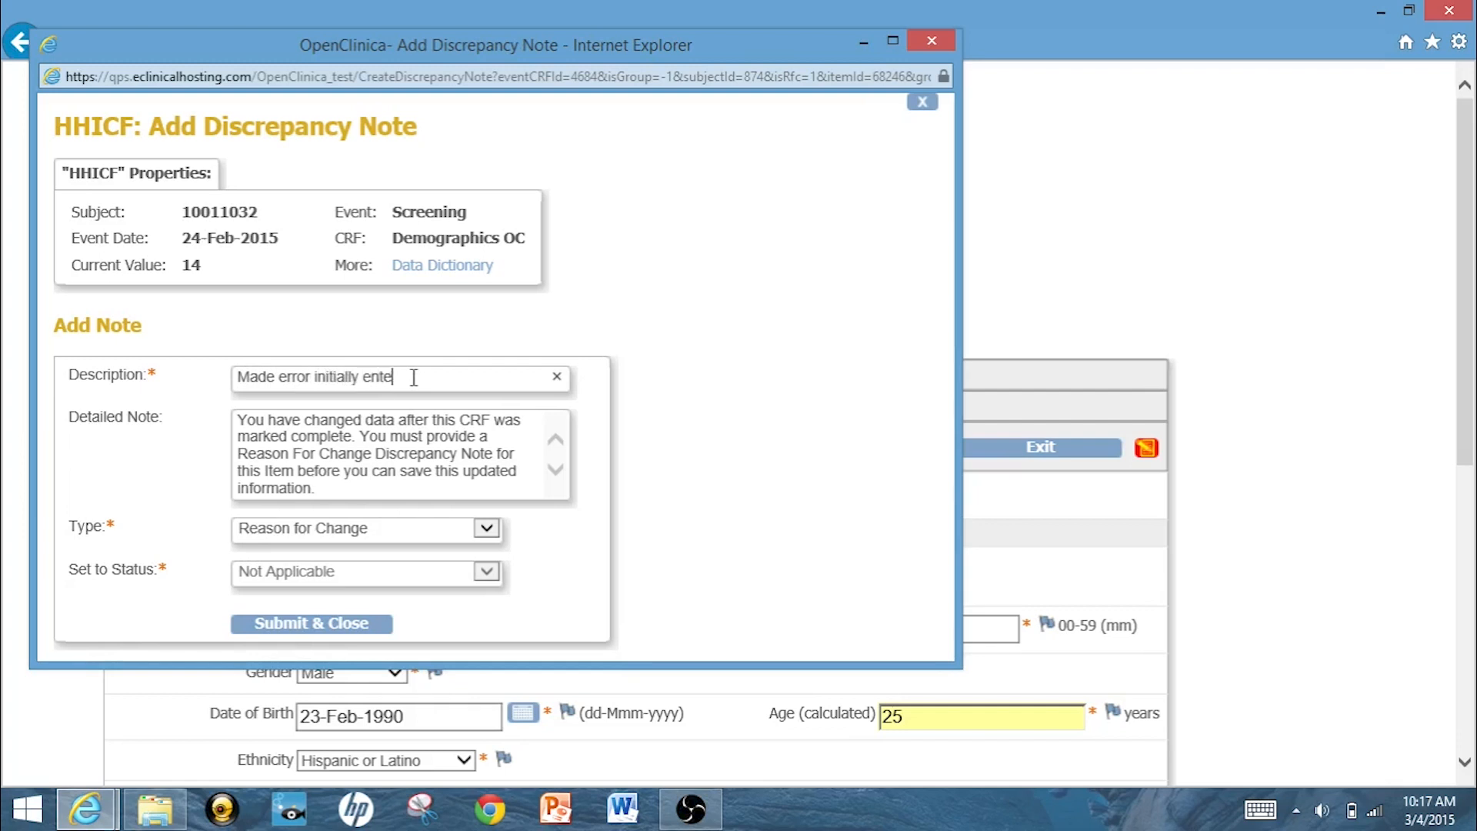
type("ur")
left_click(298, 624)
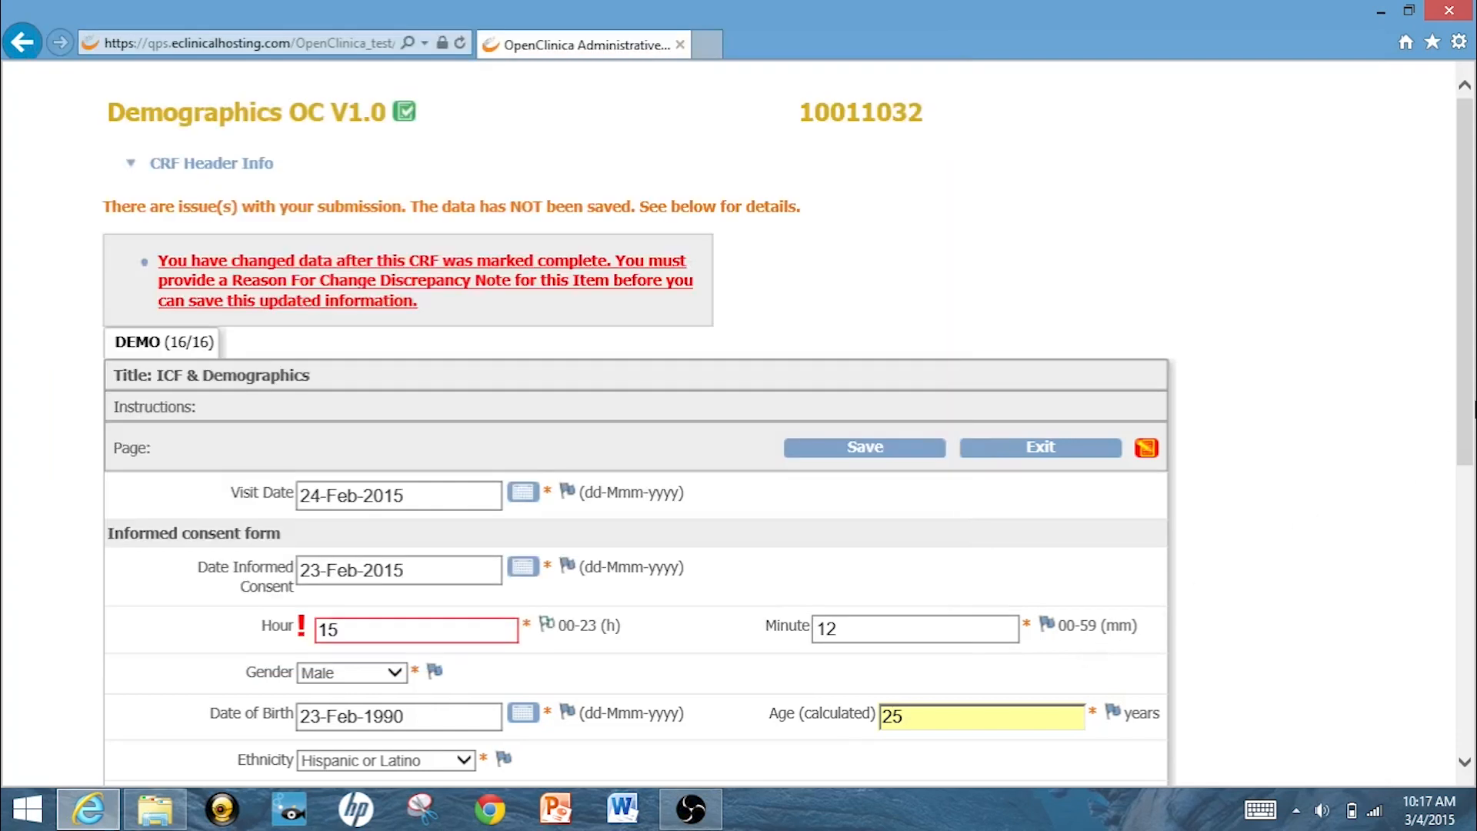
Step: Save the demographics form with the changed Hour and its note, and reopen Demographics OC for administrative editing
scroll(1471, 396, "down", 4)
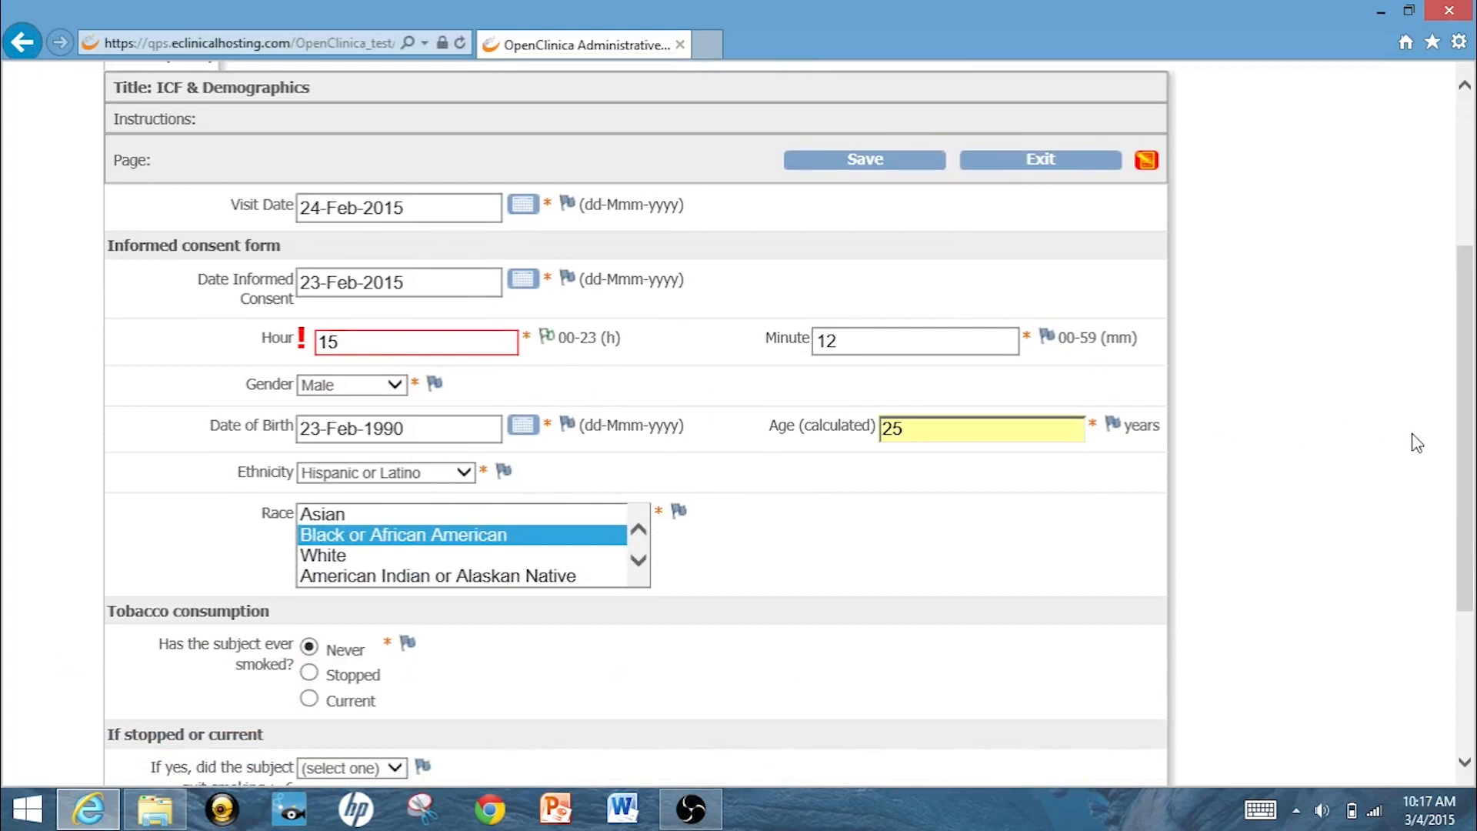
left_click_drag(1471, 452, 1464, 608)
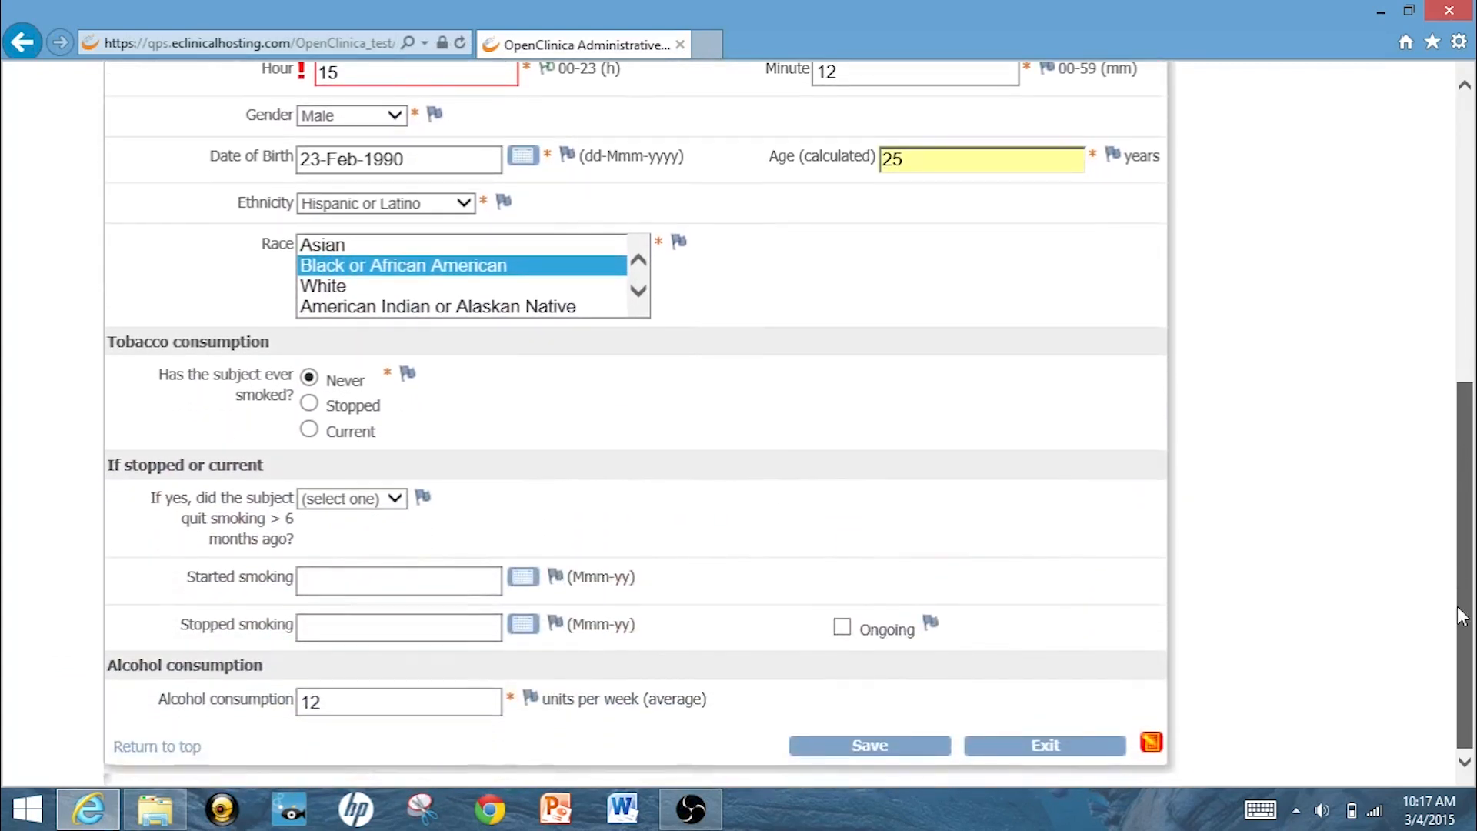
left_click(866, 745)
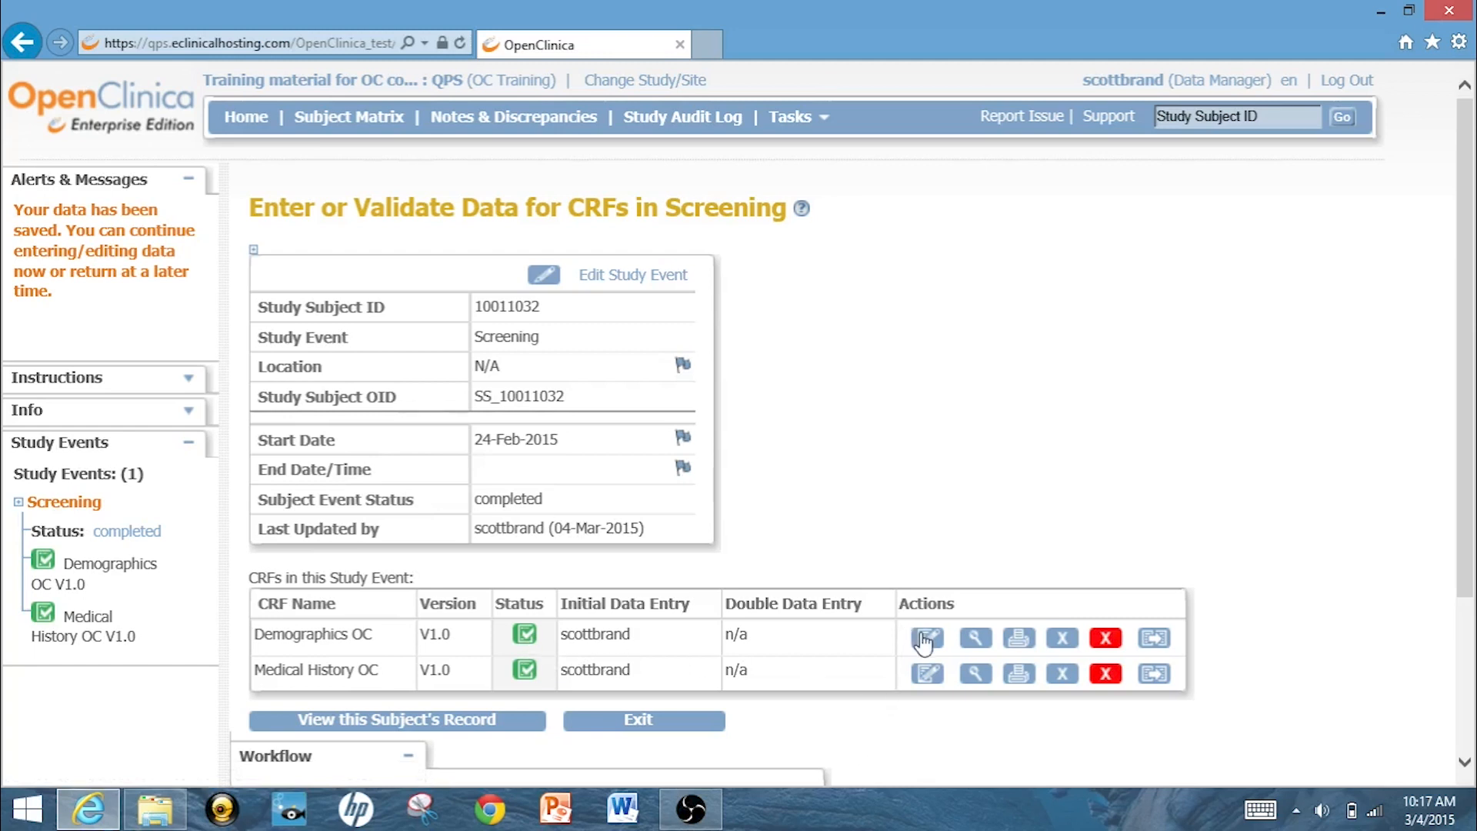
left_click(925, 640)
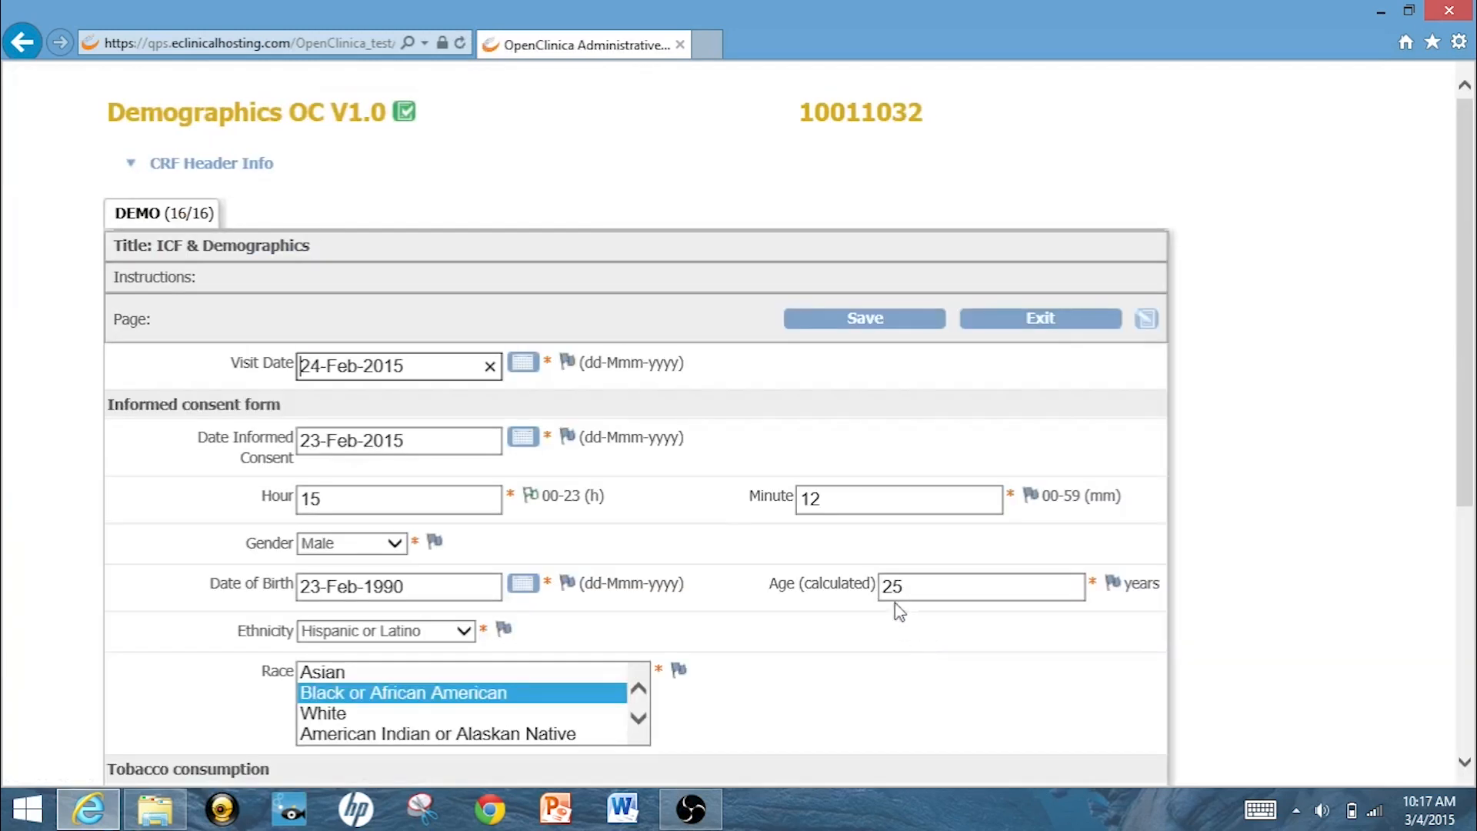